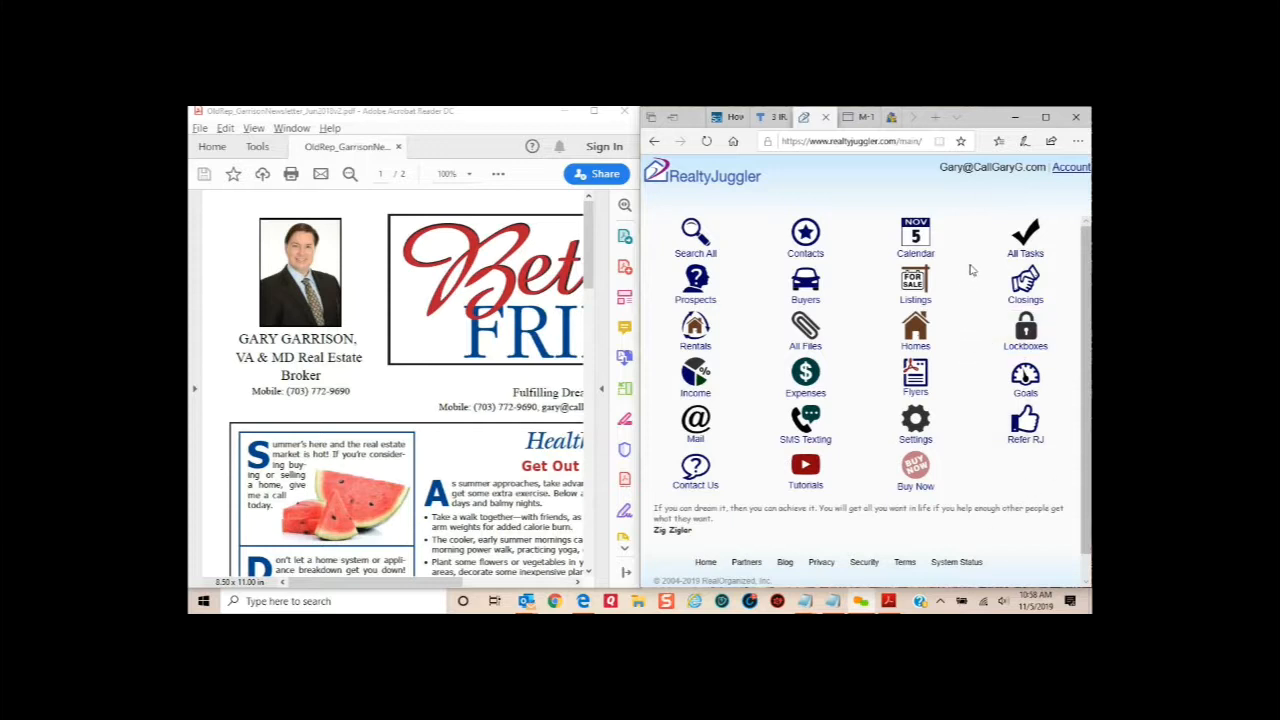
# - Open the Mail section and look through both pages of the newsletter PDF
pyautogui.click(697, 425)
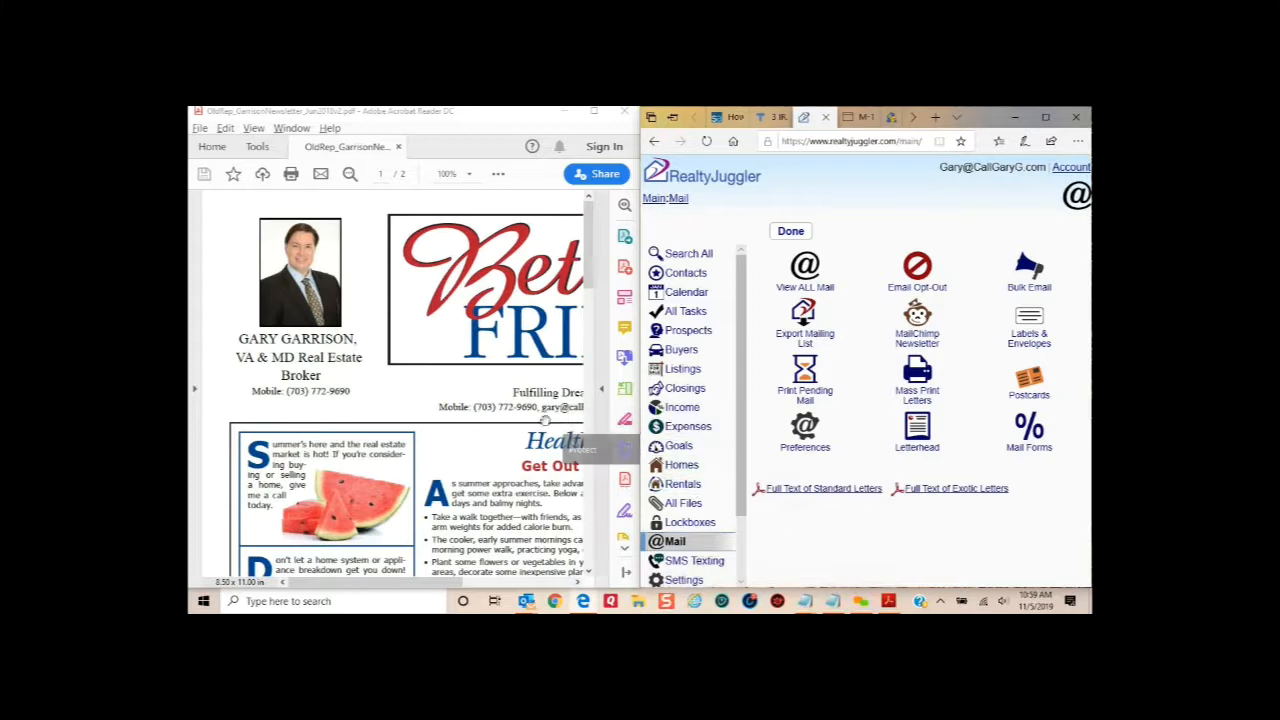
pyautogui.scroll(-10, 528, 405)
pyautogui.scroll(-5, 528, 405)
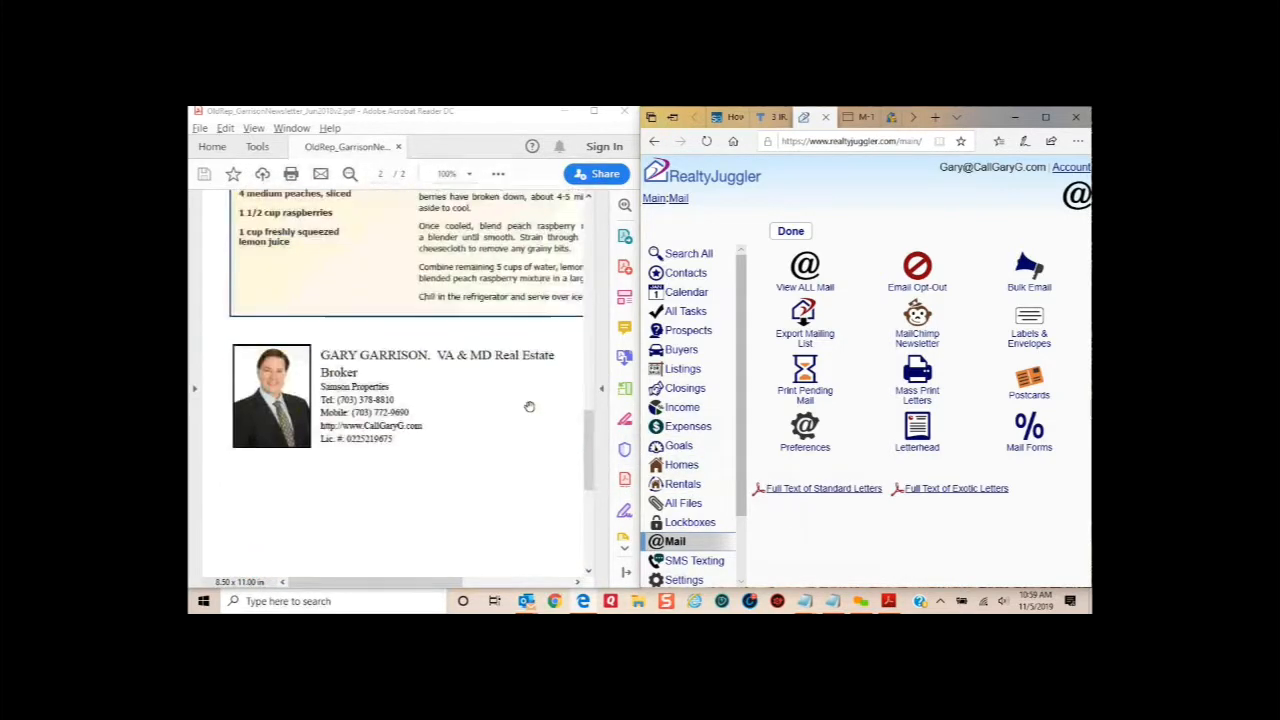
pyautogui.scroll(10, 529, 406)
pyautogui.scroll(6, 528, 406)
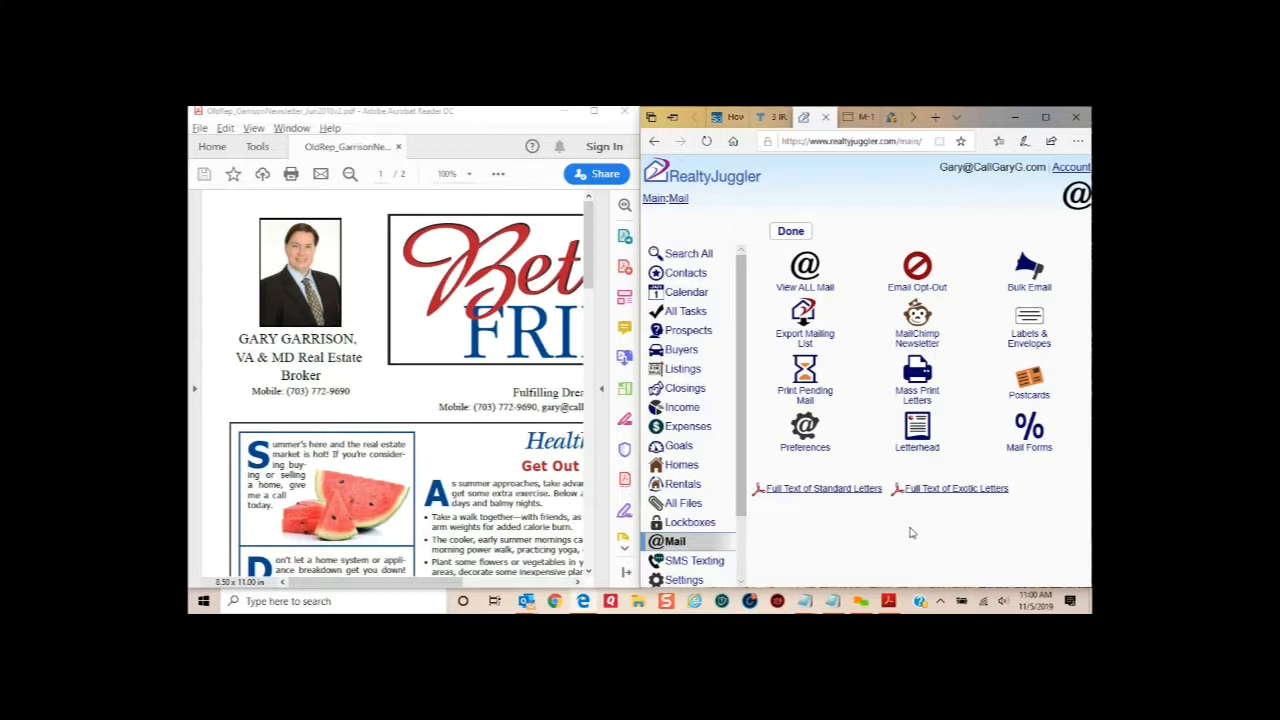
# - Open the list of mail forms in a maximized browser window and create a new mail form
pyautogui.click(1028, 432)
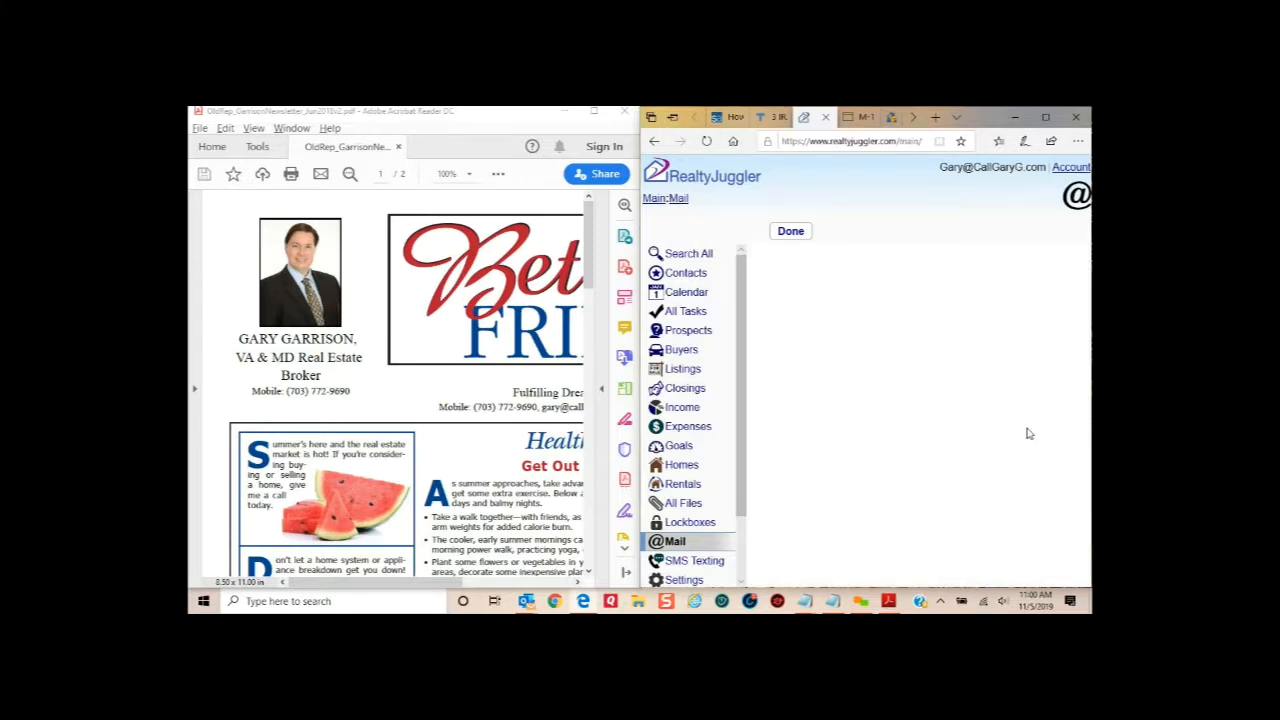
pyautogui.click(1045, 118)
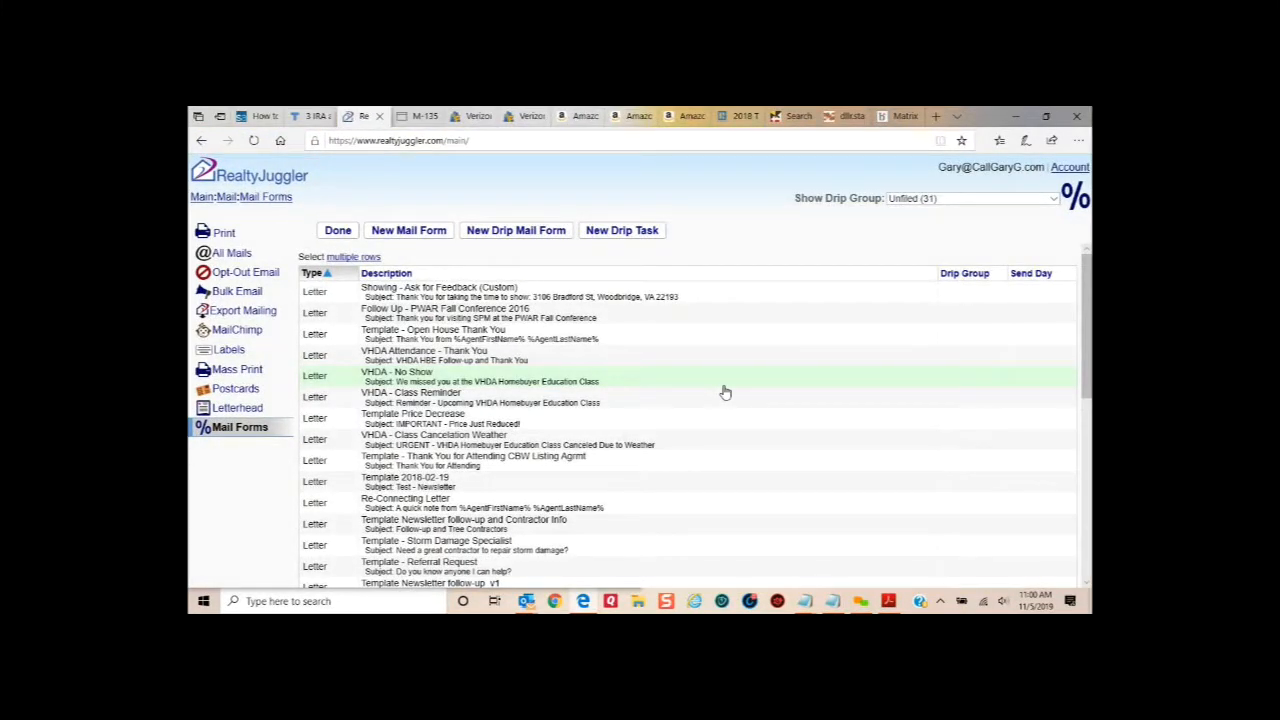
pyautogui.scroll(-5, 725, 392)
pyautogui.scroll(5, 600, 360)
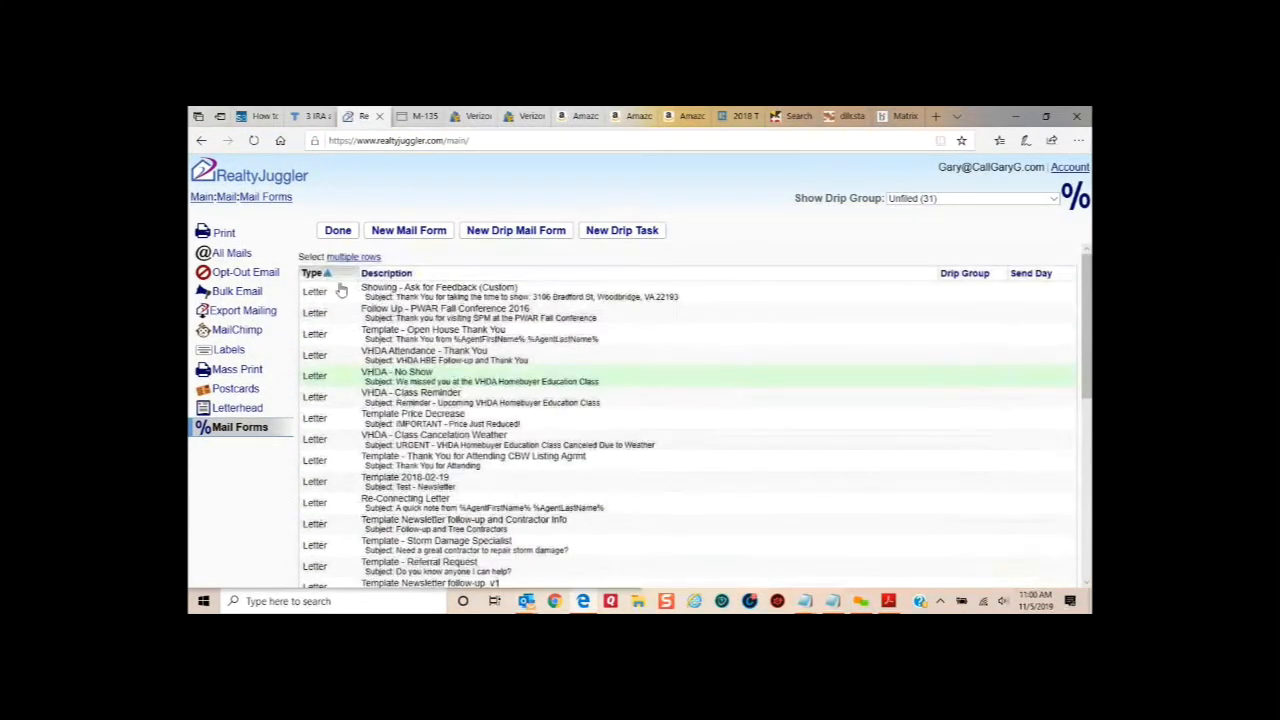
pyautogui.click(409, 231)
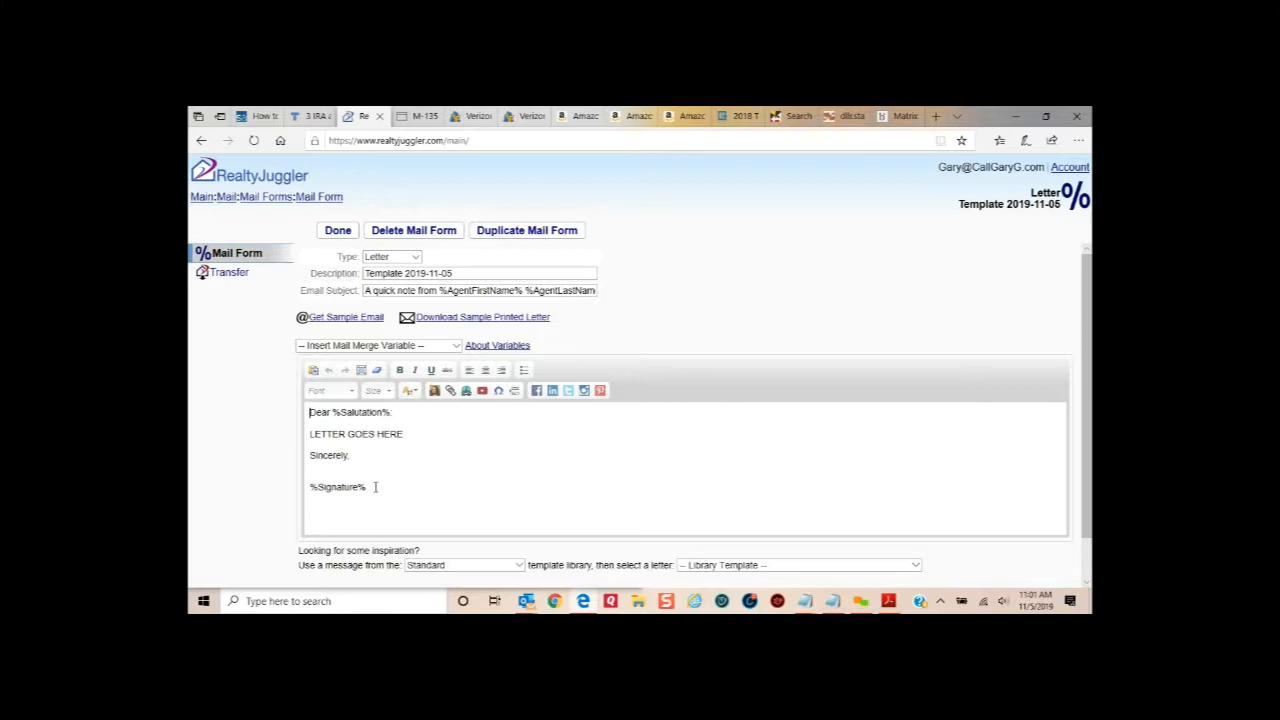
# - Replace the letter's default body text with "You may need to click Show Images to view this e-mail" and start a new paragraph below
pyautogui.moveTo(375, 487); pyautogui.dragTo(308, 406)
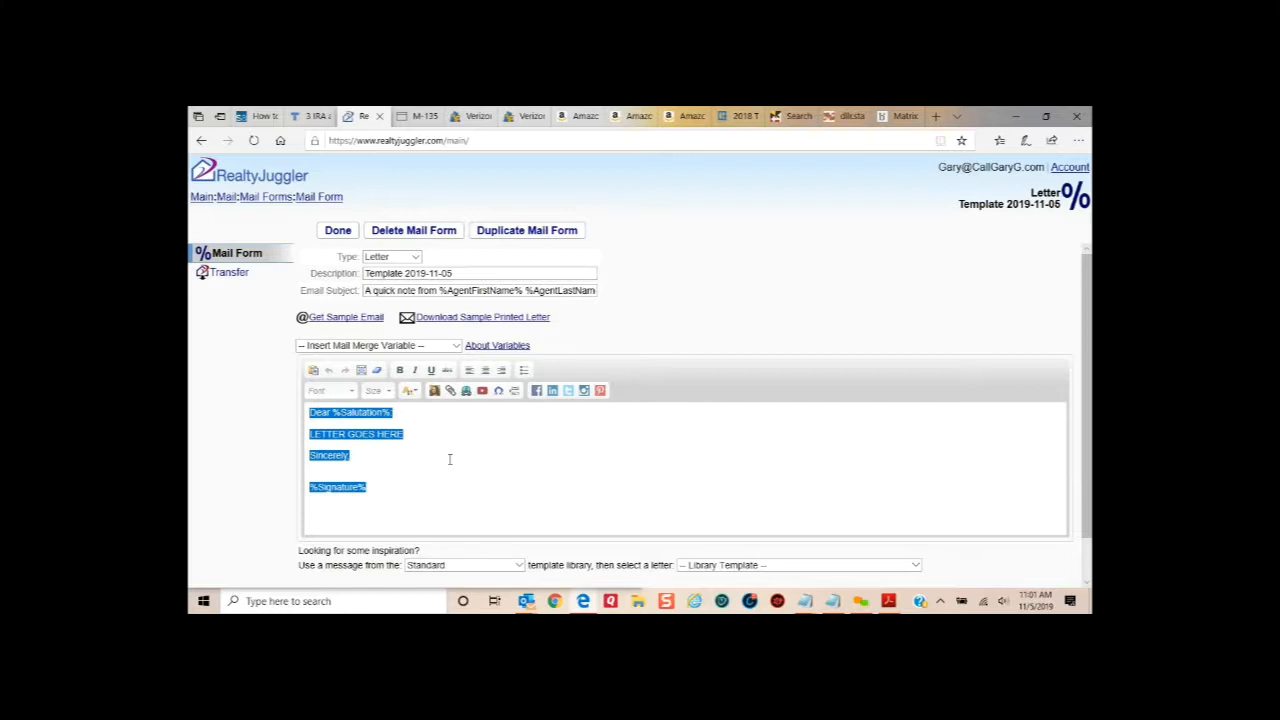
pyautogui.press('Delete')
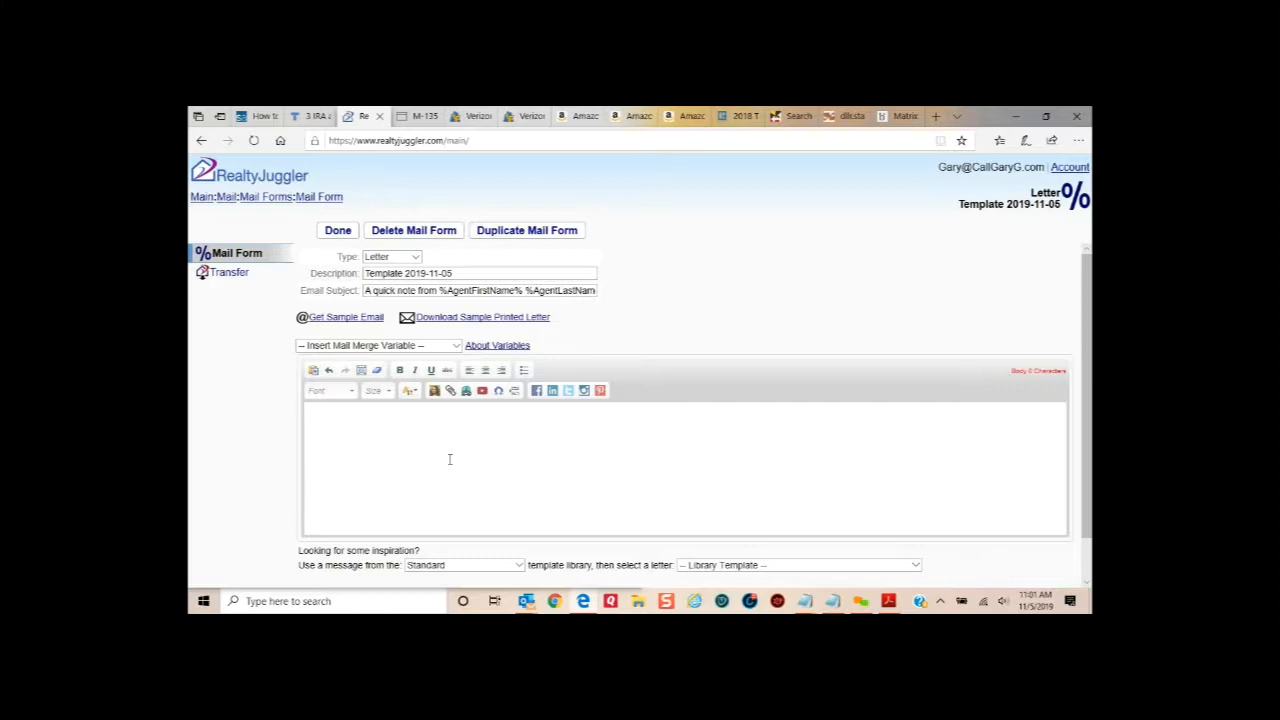
pyautogui.write('You may need to click k')
pyautogui.write('Show Images to vie')
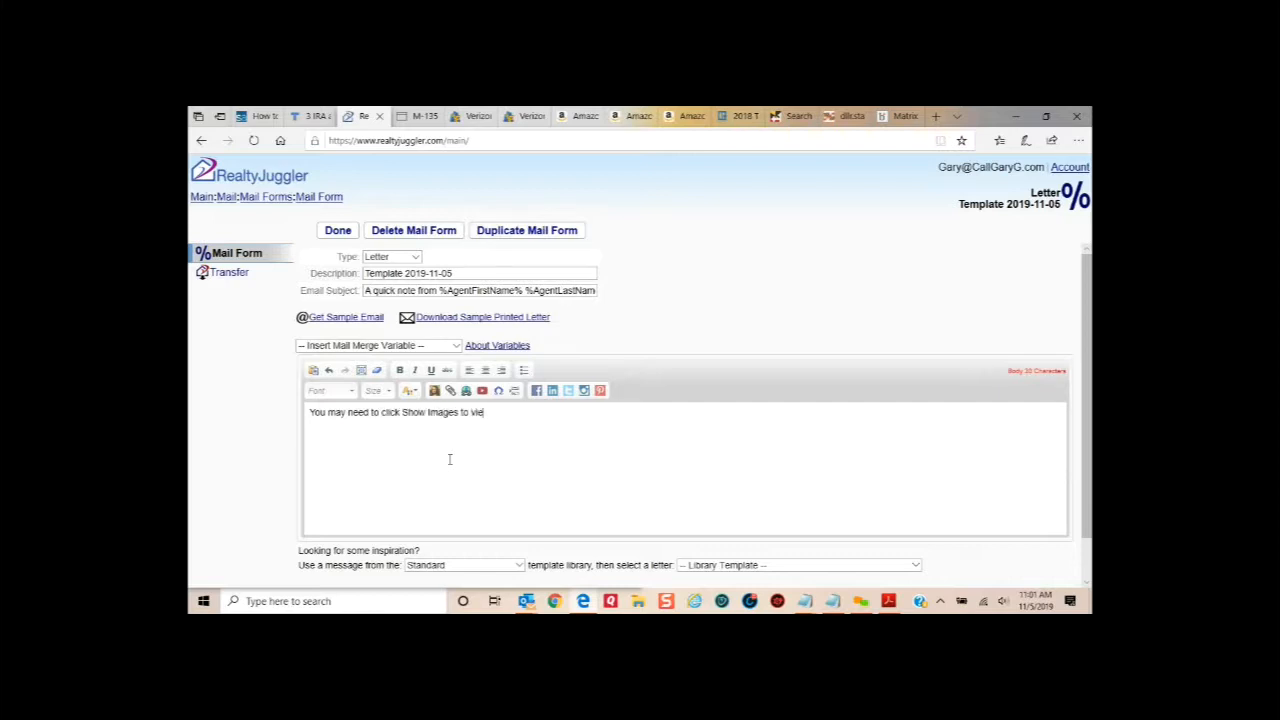
pyautogui.write('w this e-mail')
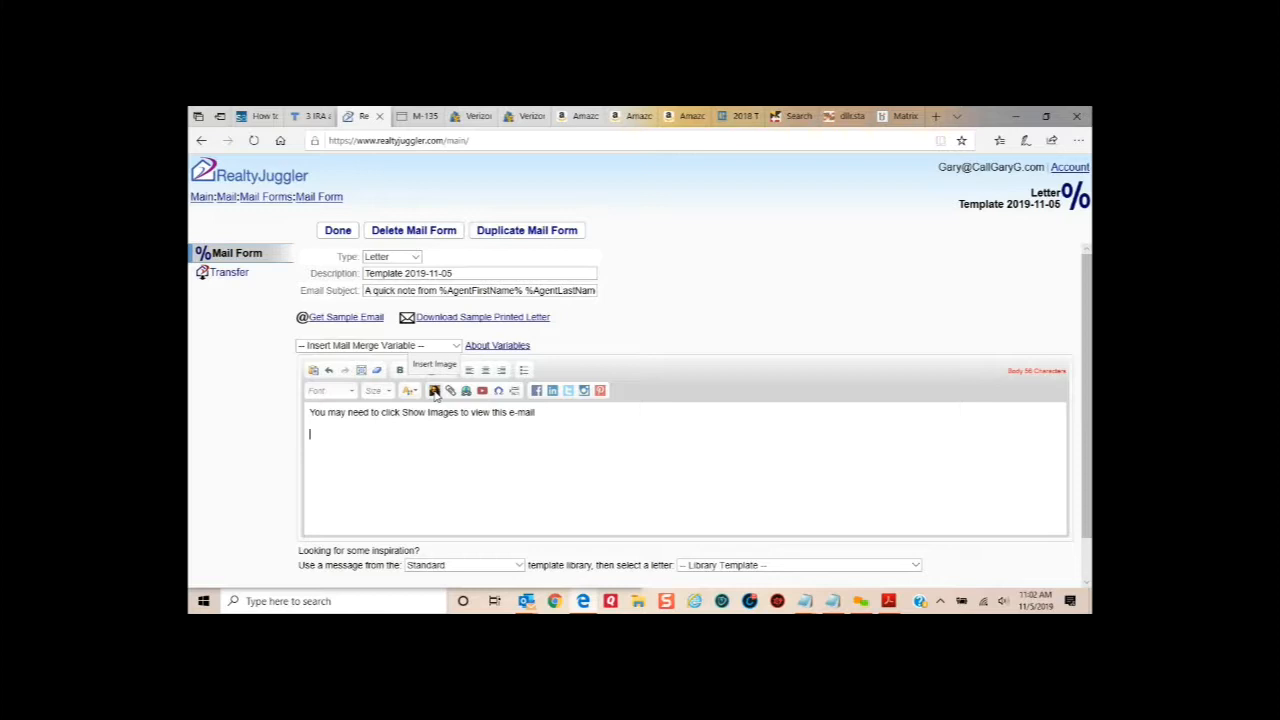
# - Start a new image attachment for the letter and choose the June 2018 newsletter PDF from the Desktop as its file
pyautogui.click(434, 391)
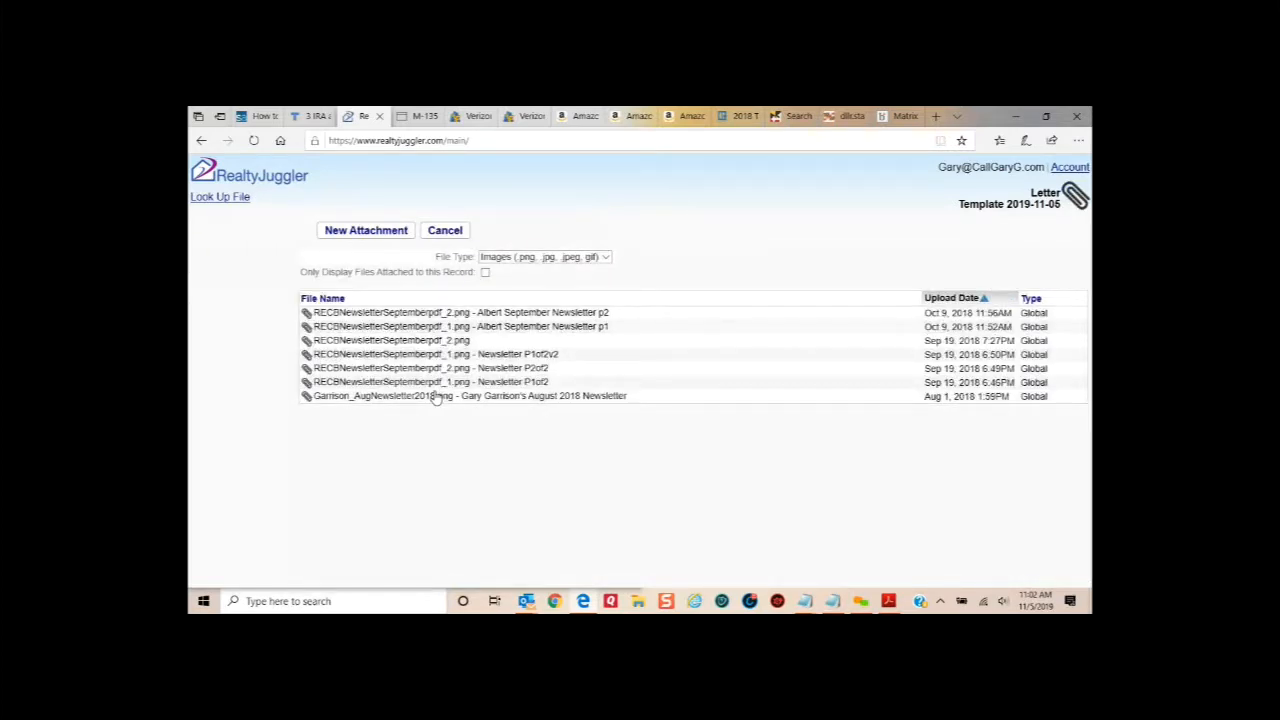
pyautogui.click(371, 233)
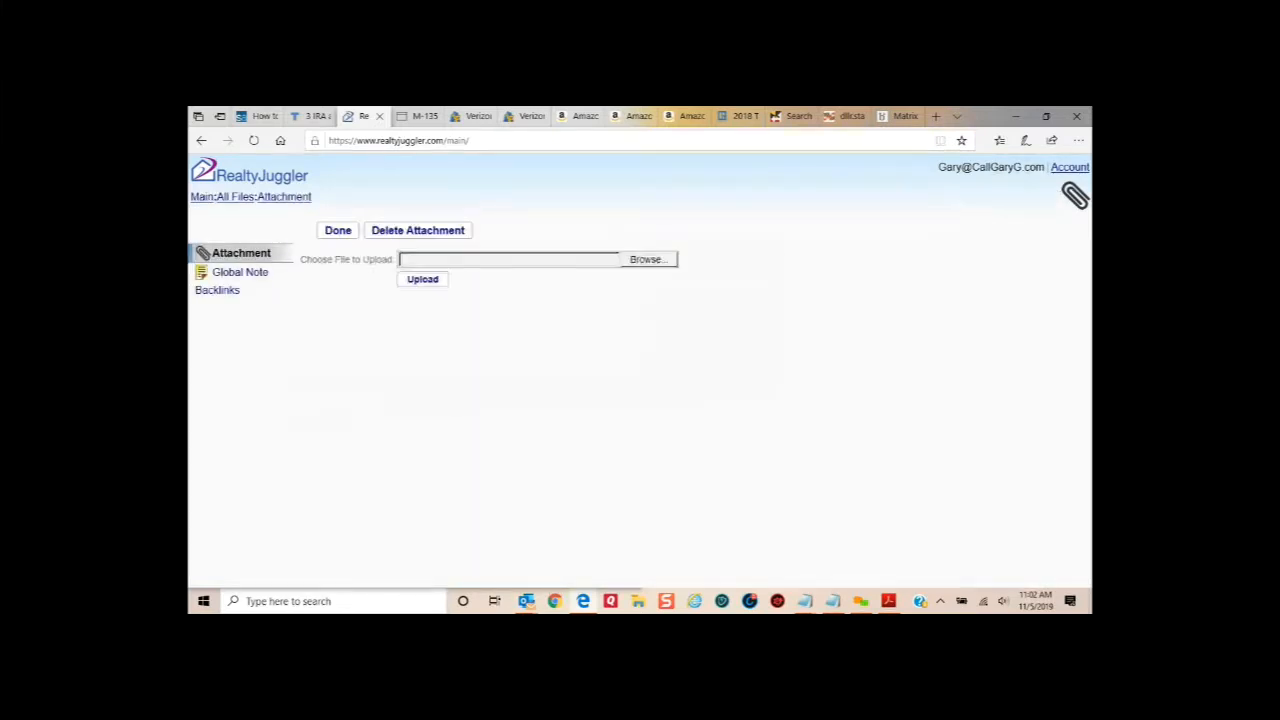
pyautogui.click(645, 259)
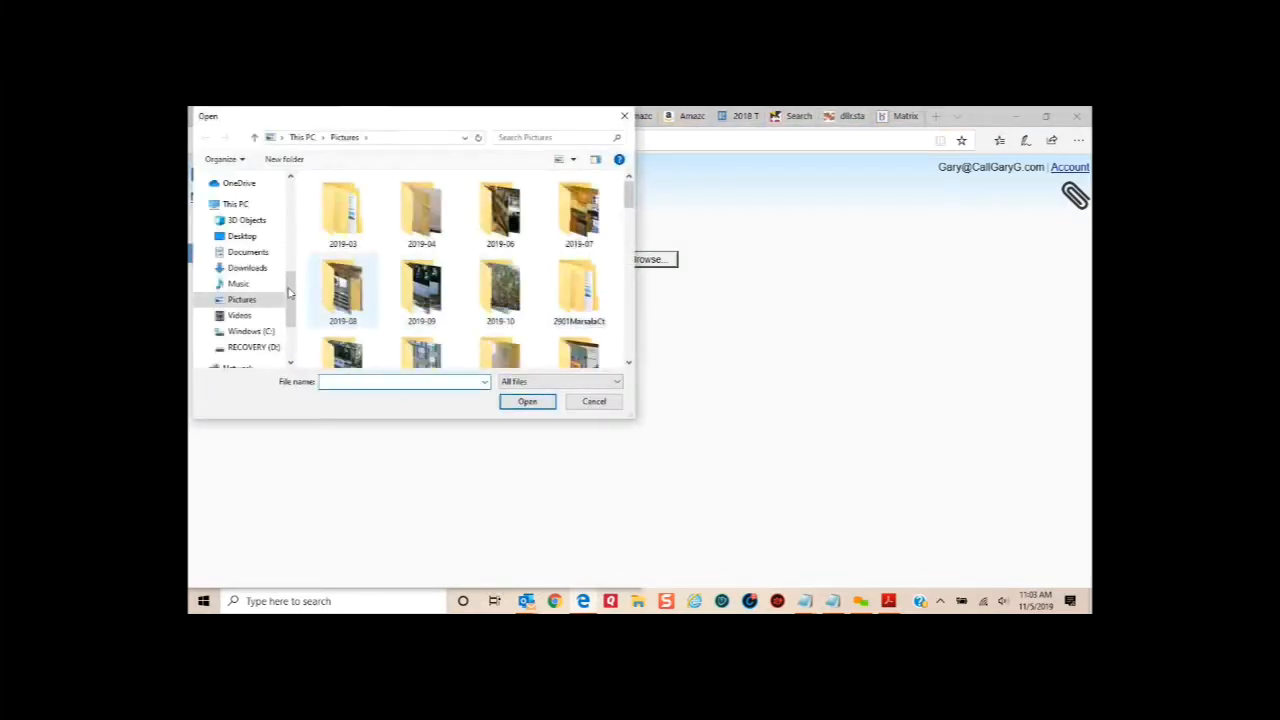
pyautogui.moveTo(291, 291); pyautogui.dragTo(288, 284)
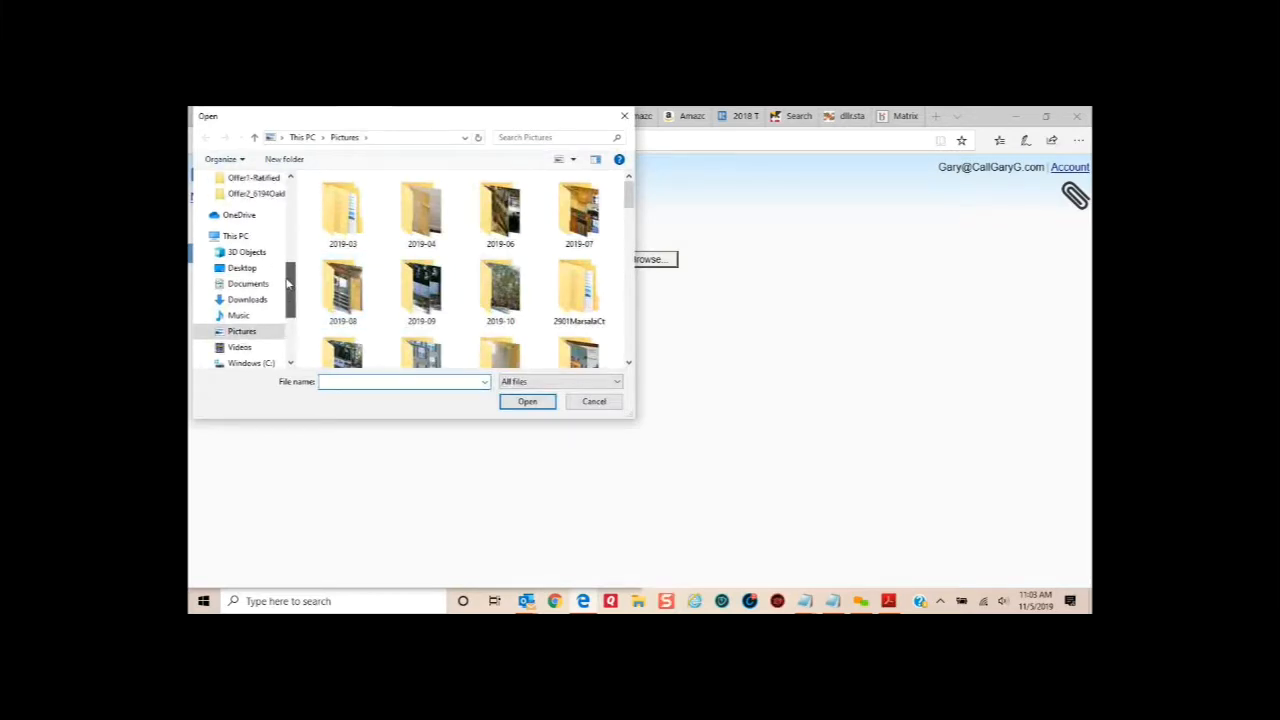
pyautogui.click(242, 268)
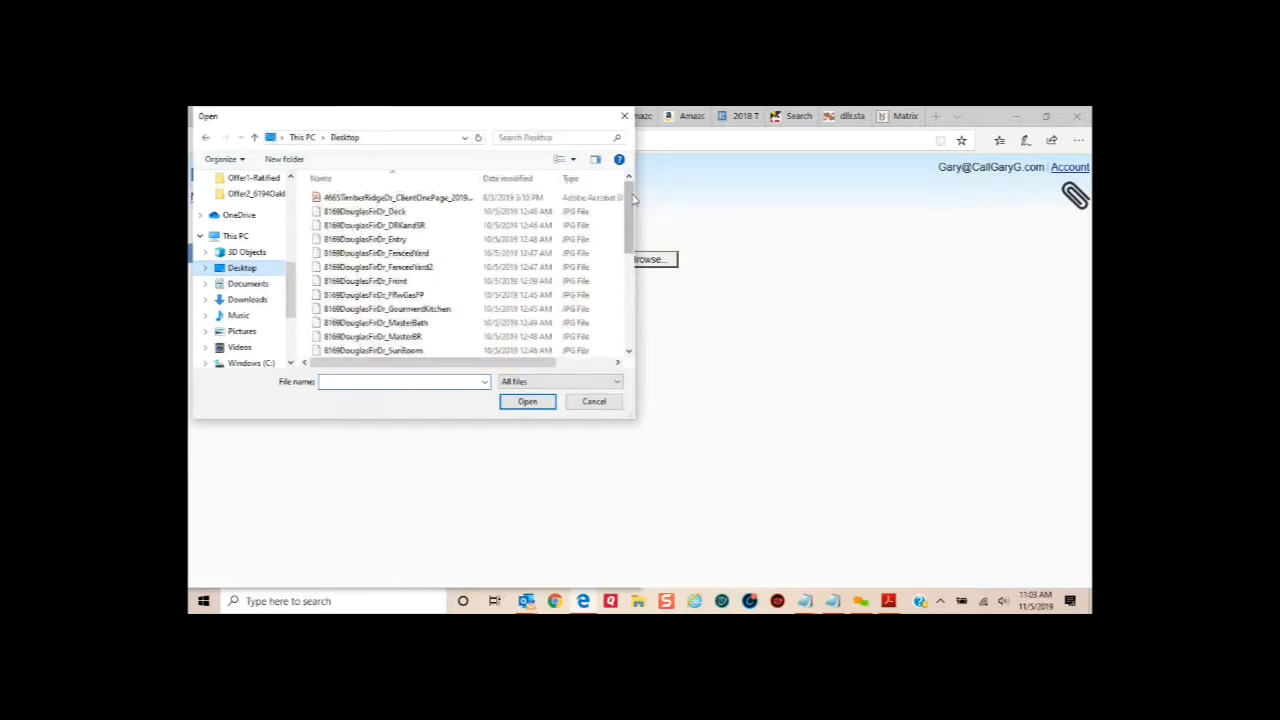
pyautogui.moveTo(631, 201); pyautogui.dragTo(634, 278)
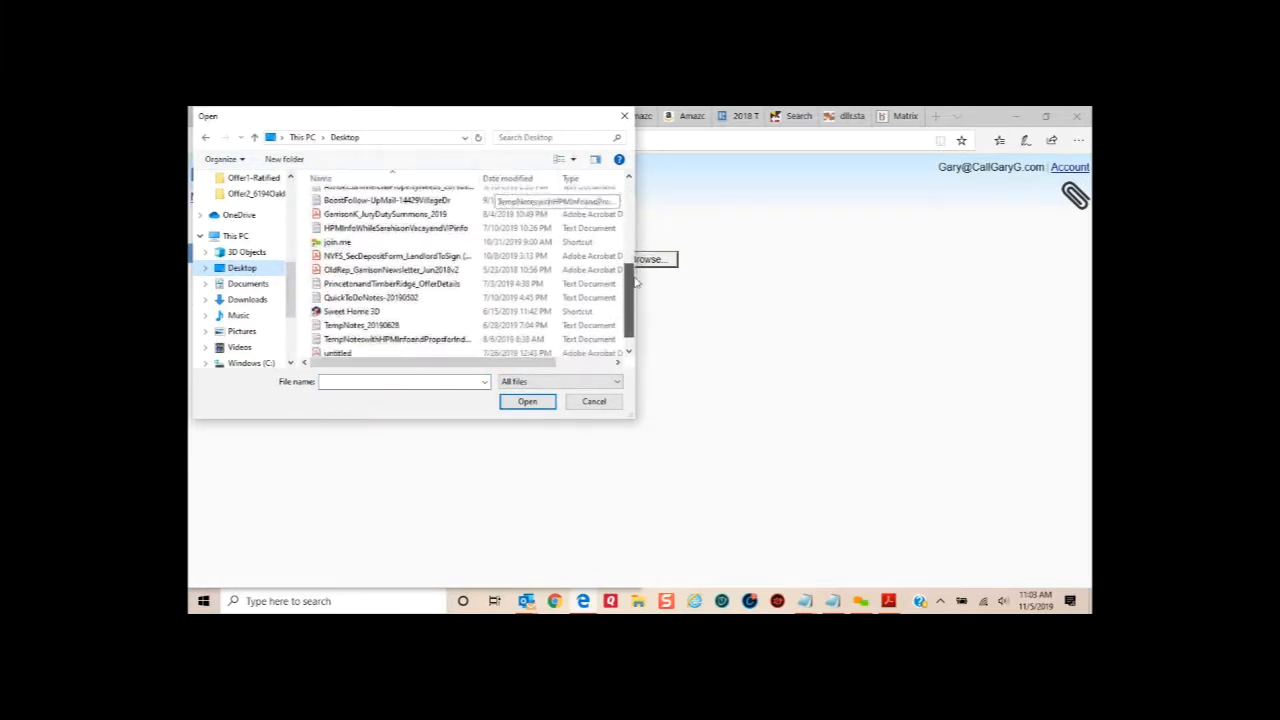
pyautogui.click(400, 270)
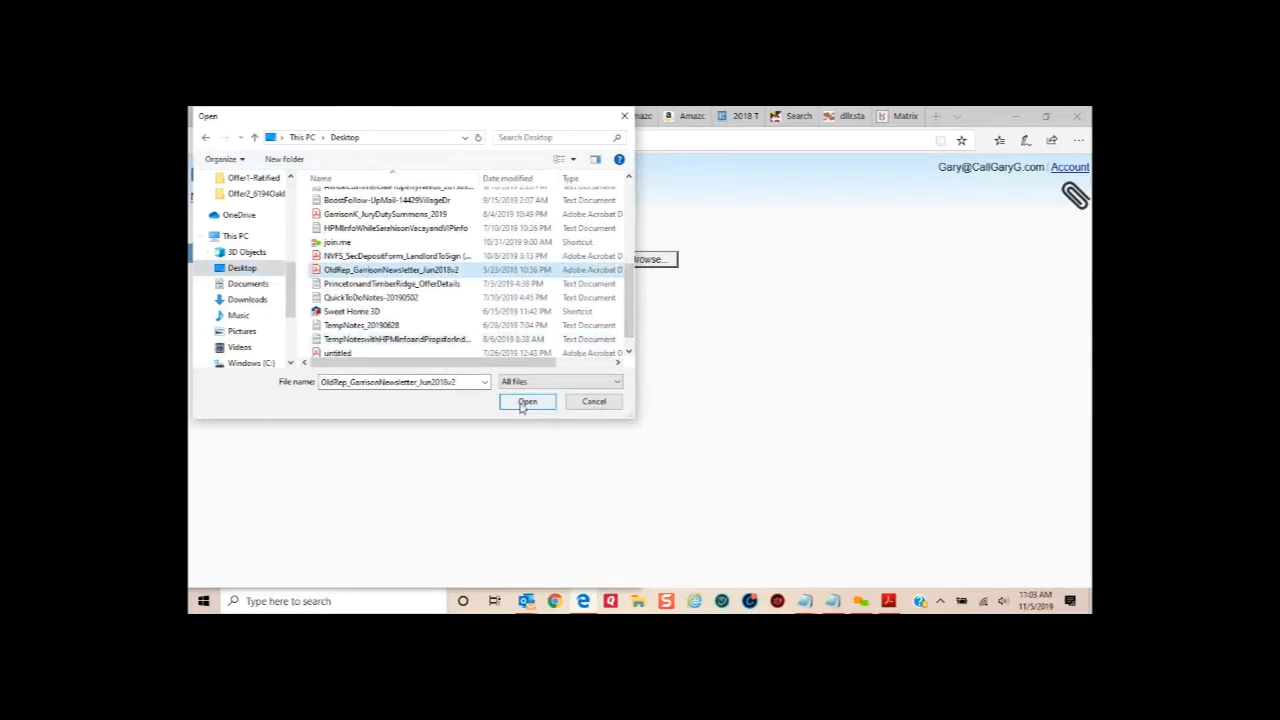
pyautogui.click(524, 402)
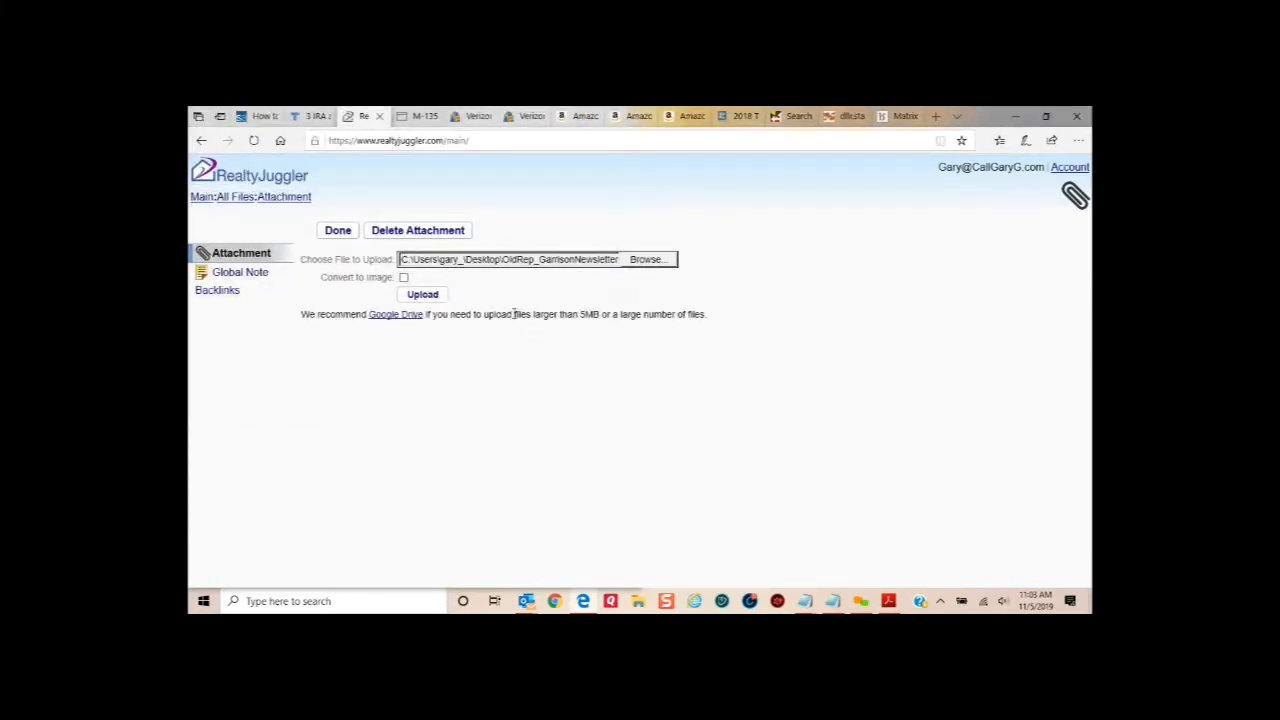
# - Upload the newsletter PDF converted to an image, using page 1 at maximum 800px width, and check the converted page
pyautogui.click(404, 278)
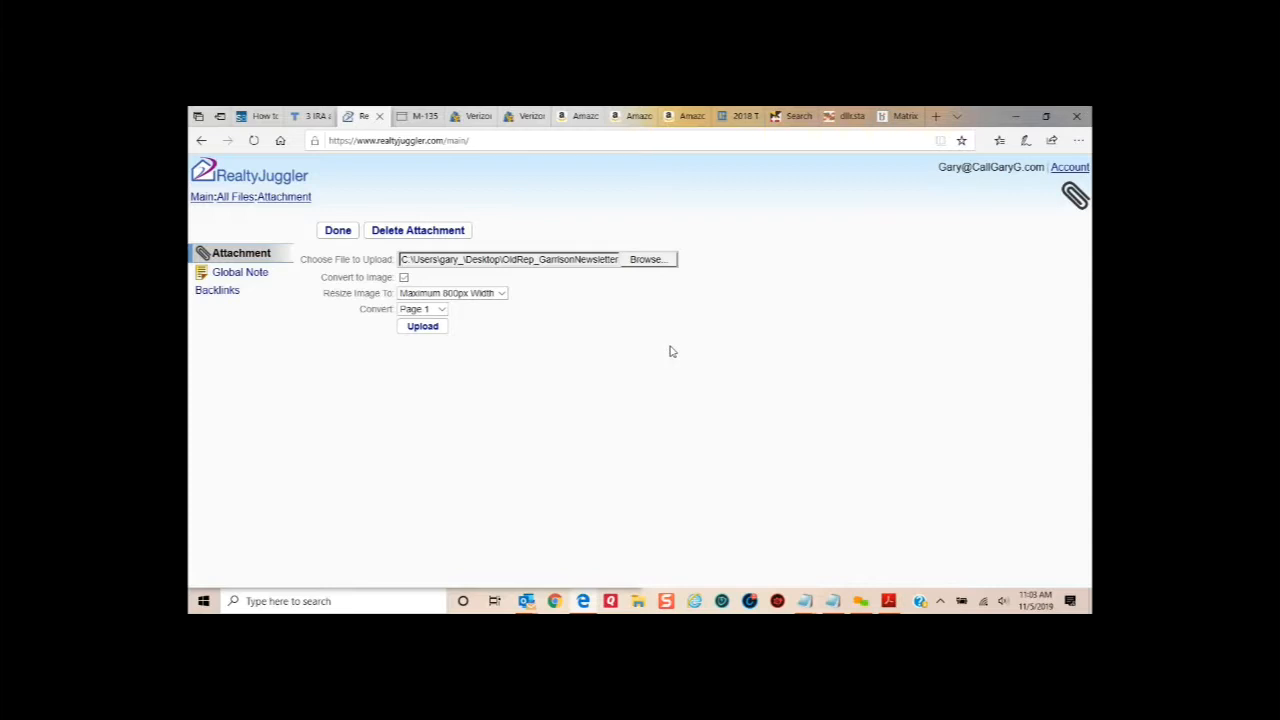
pyautogui.click(502, 296)
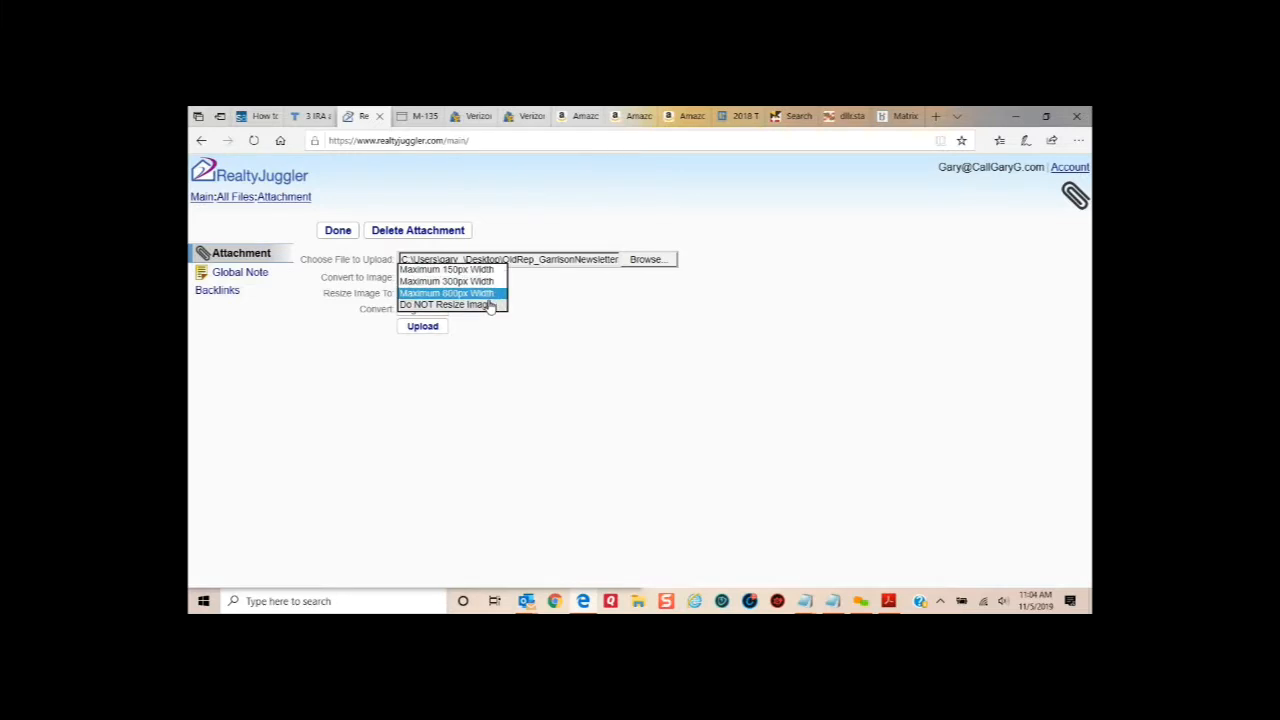
pyautogui.click(580, 324)
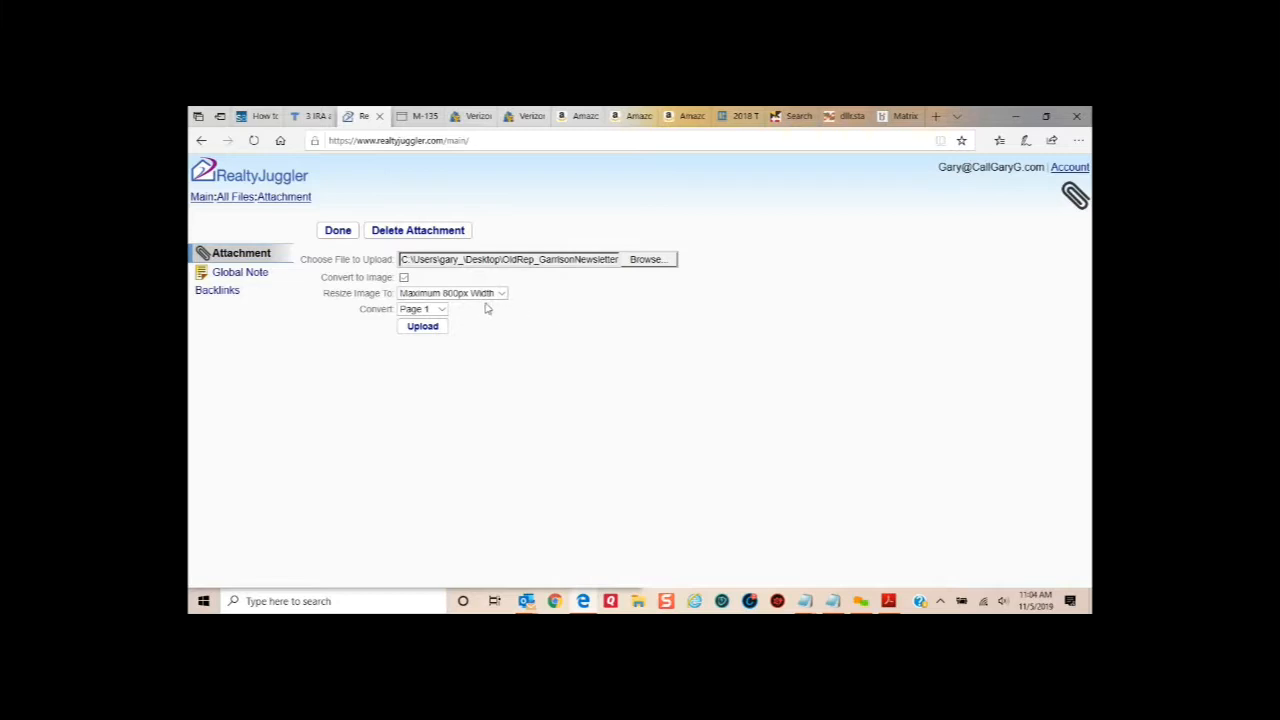
pyautogui.click(434, 329)
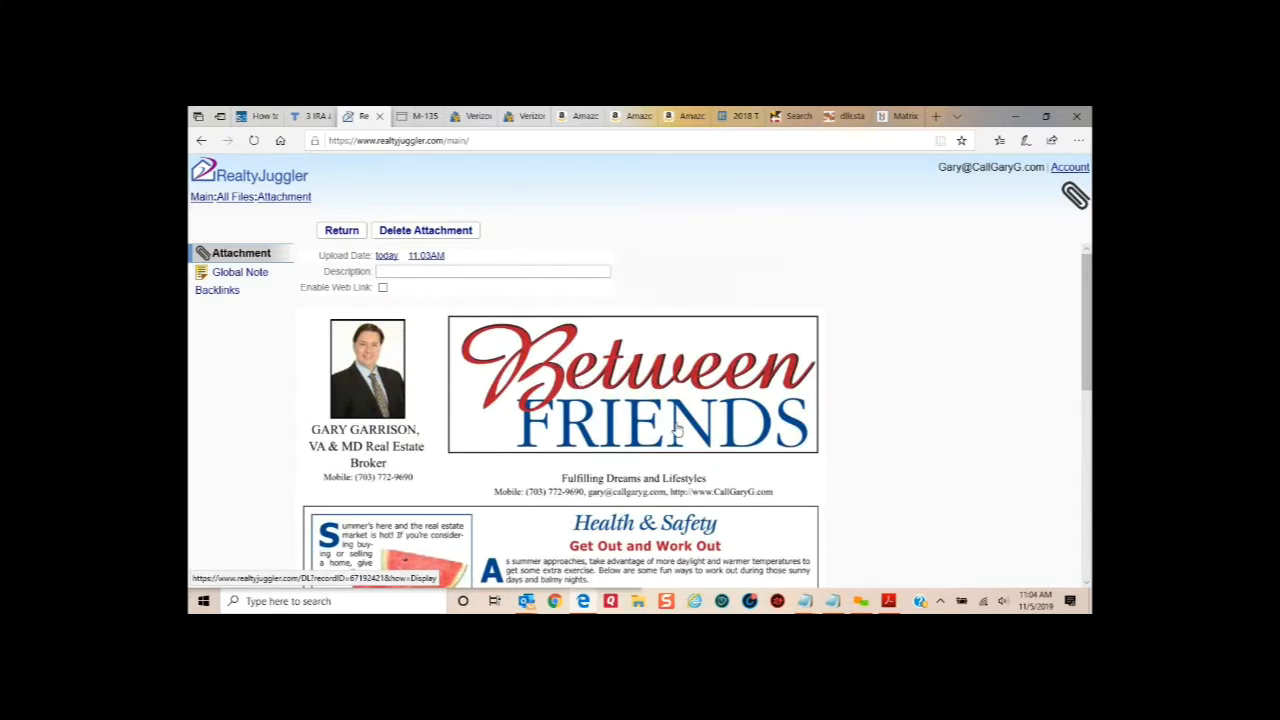
pyautogui.scroll(-10, 677, 431)
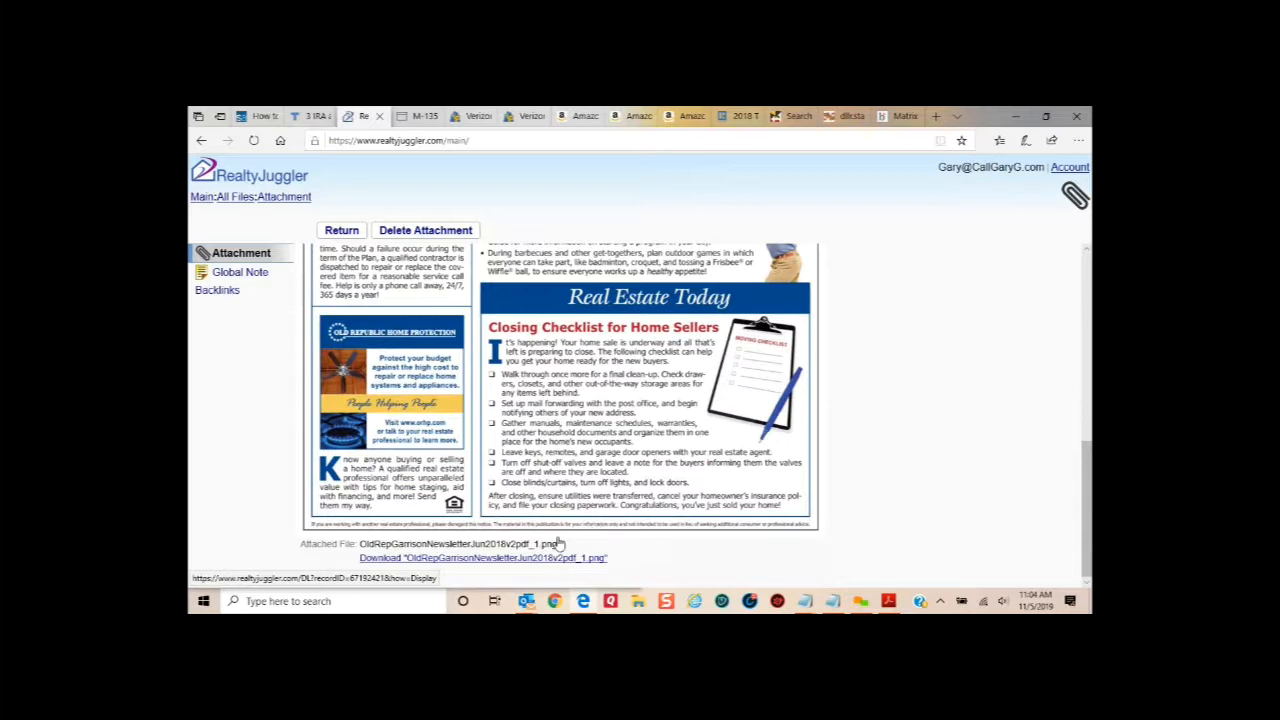
pyautogui.scroll(10, 543, 540)
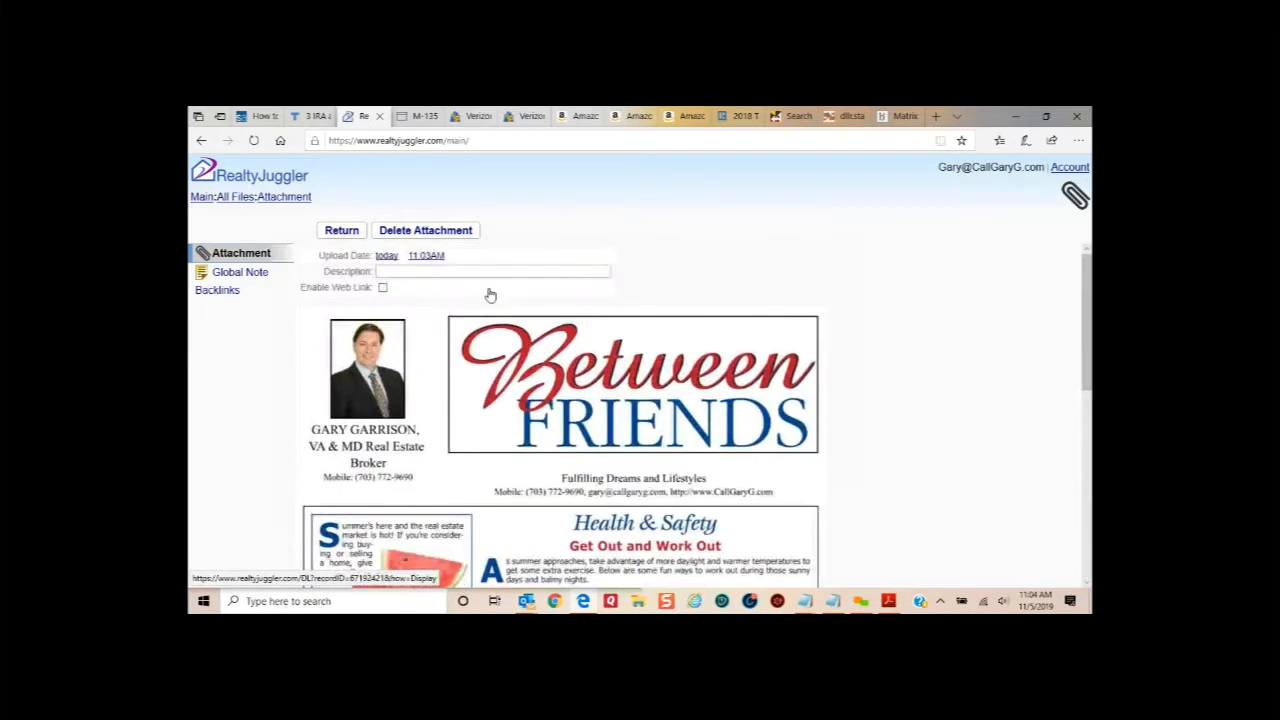
# - Describe the uploaded image as "Test June Newsletter page 1" and check the page image
pyautogui.click(477, 270)
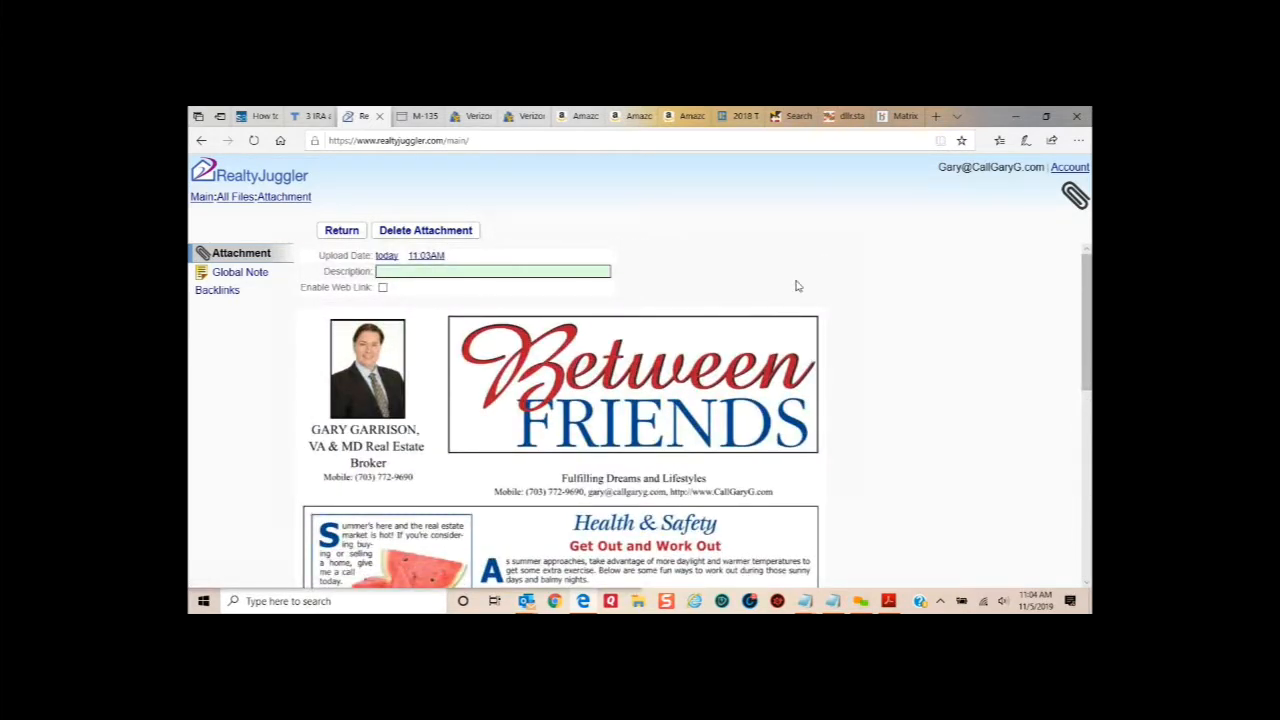
pyautogui.write('Test June Newsletter page 1')
pyautogui.scroll(-2, 903, 288)
pyautogui.scroll(-10, 900, 300)
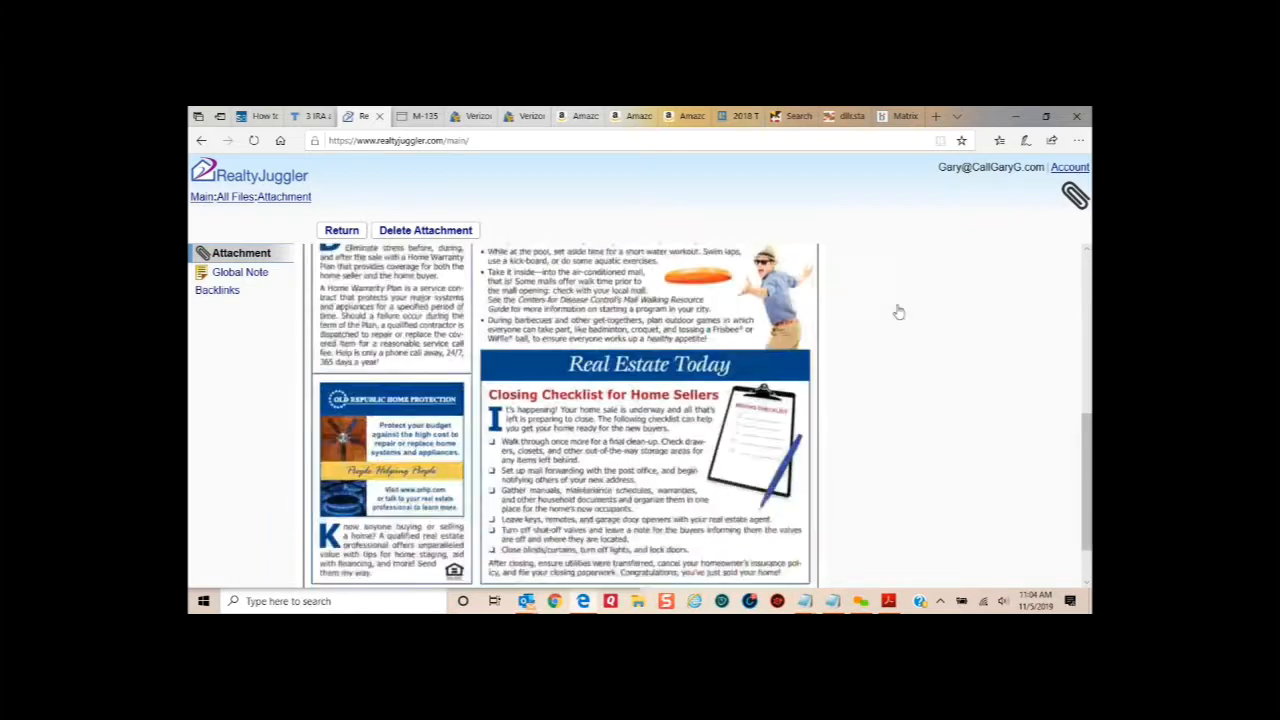
pyautogui.scroll(10, 900, 320)
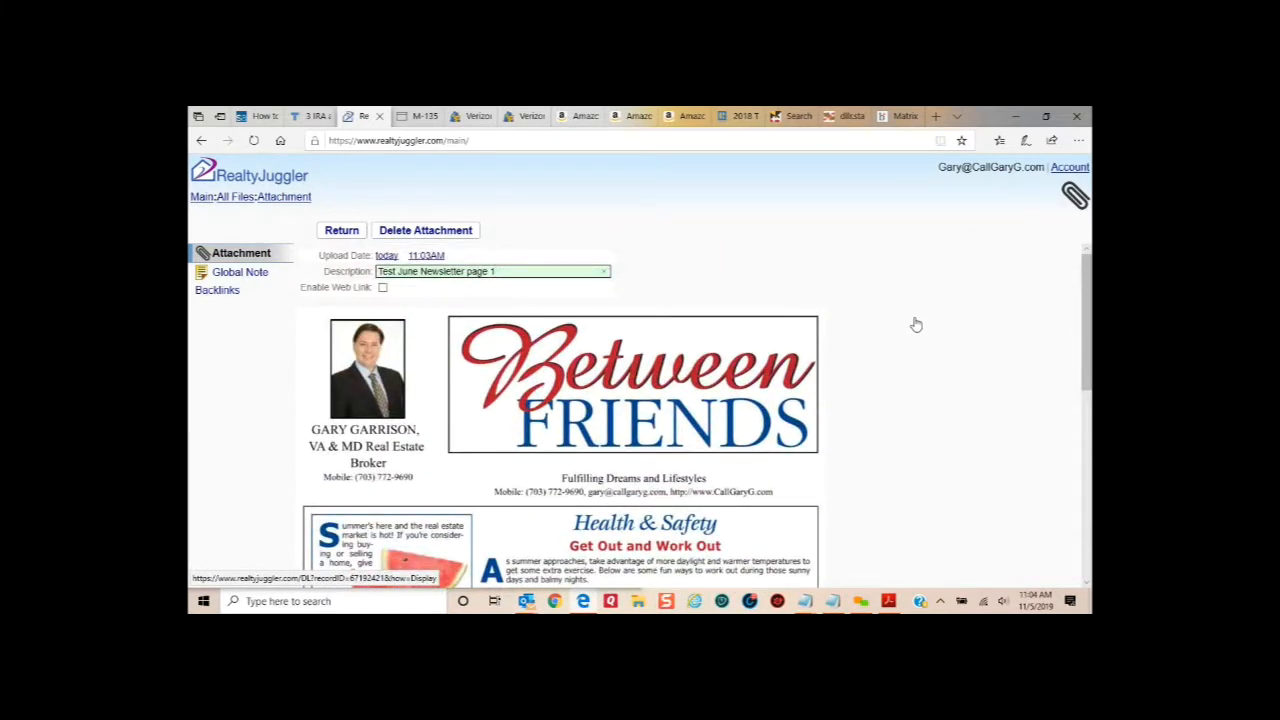
pyautogui.scroll(-10, 910, 322)
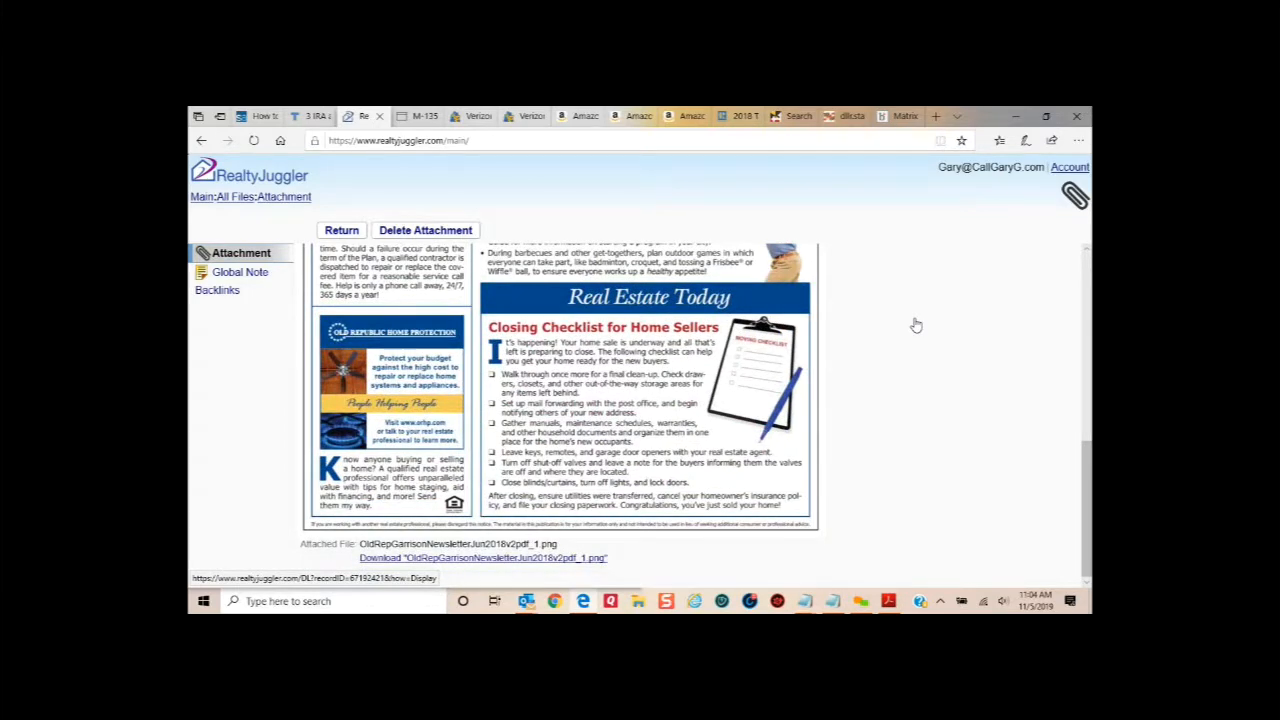
pyautogui.scroll(10, 916, 325)
# - Return to the letter, finish attaching the "Test June Newsletter page 1" image below the opening line, and review it in the body
pyautogui.click(338, 231)
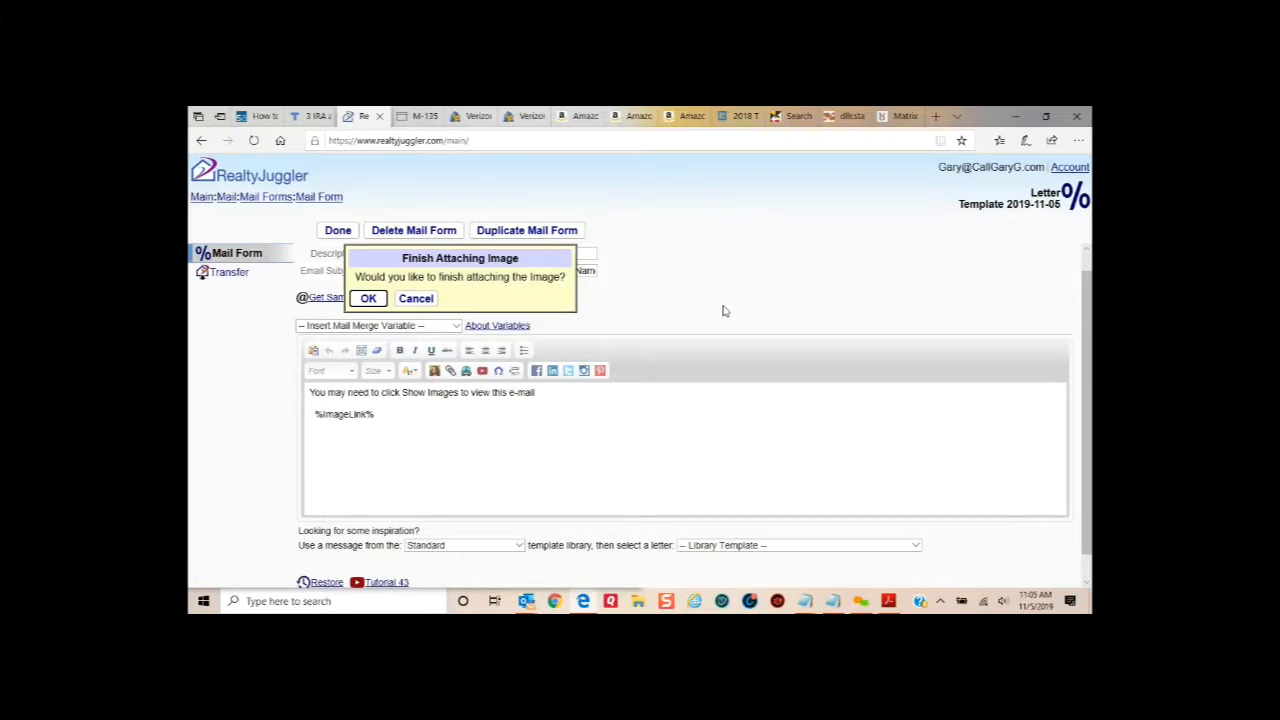
pyautogui.click(367, 298)
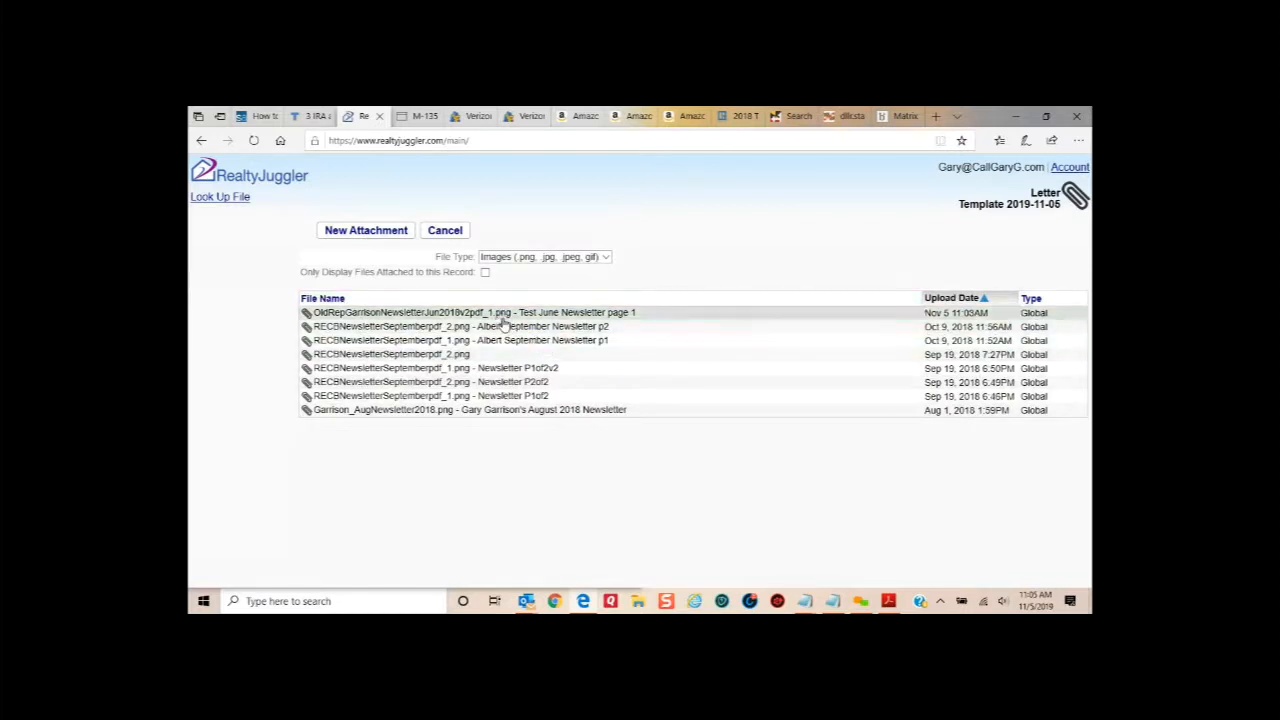
pyautogui.click(500, 315)
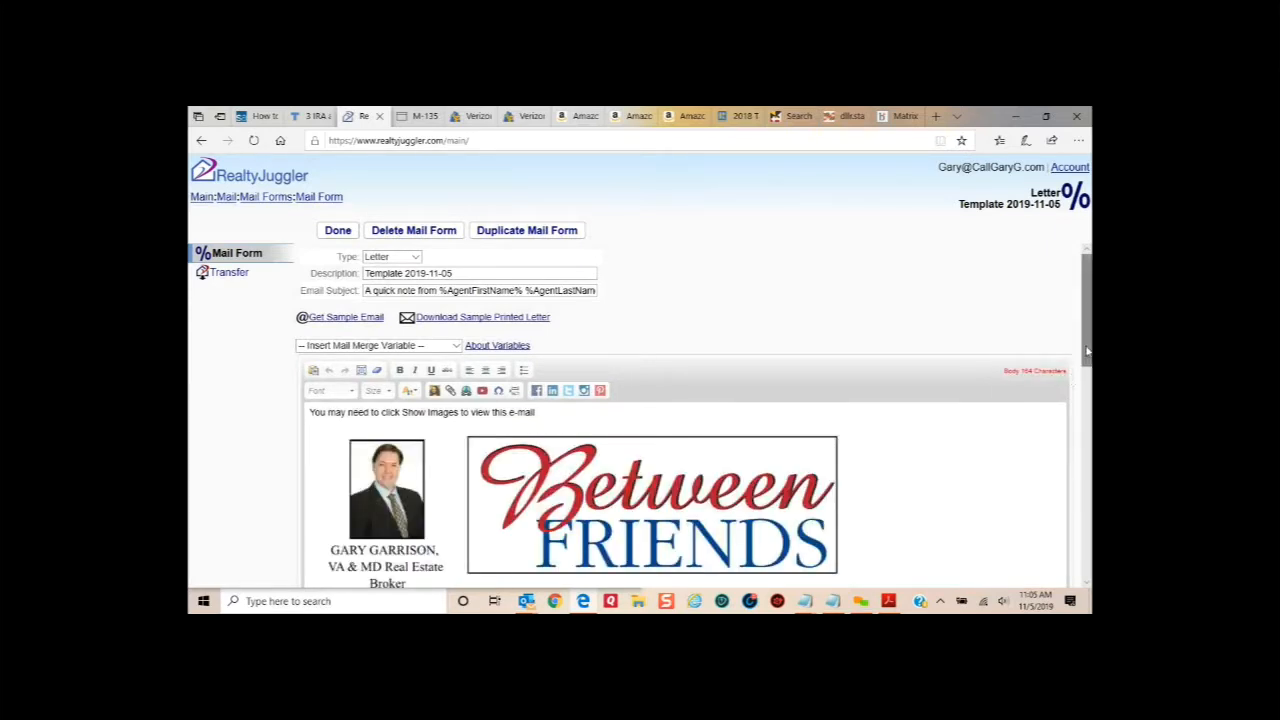
pyautogui.scroll(-5, 1045, 470)
pyautogui.scroll(-5, 1047, 456)
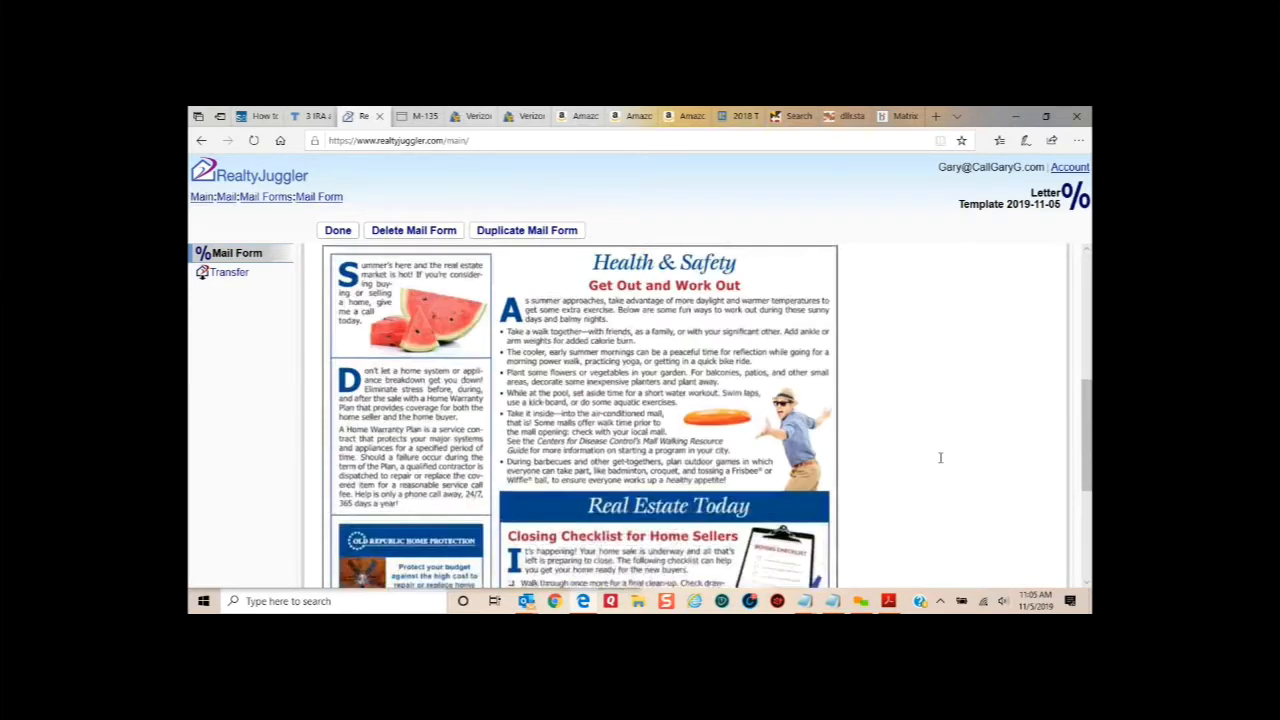
pyautogui.scroll(5, 860, 460)
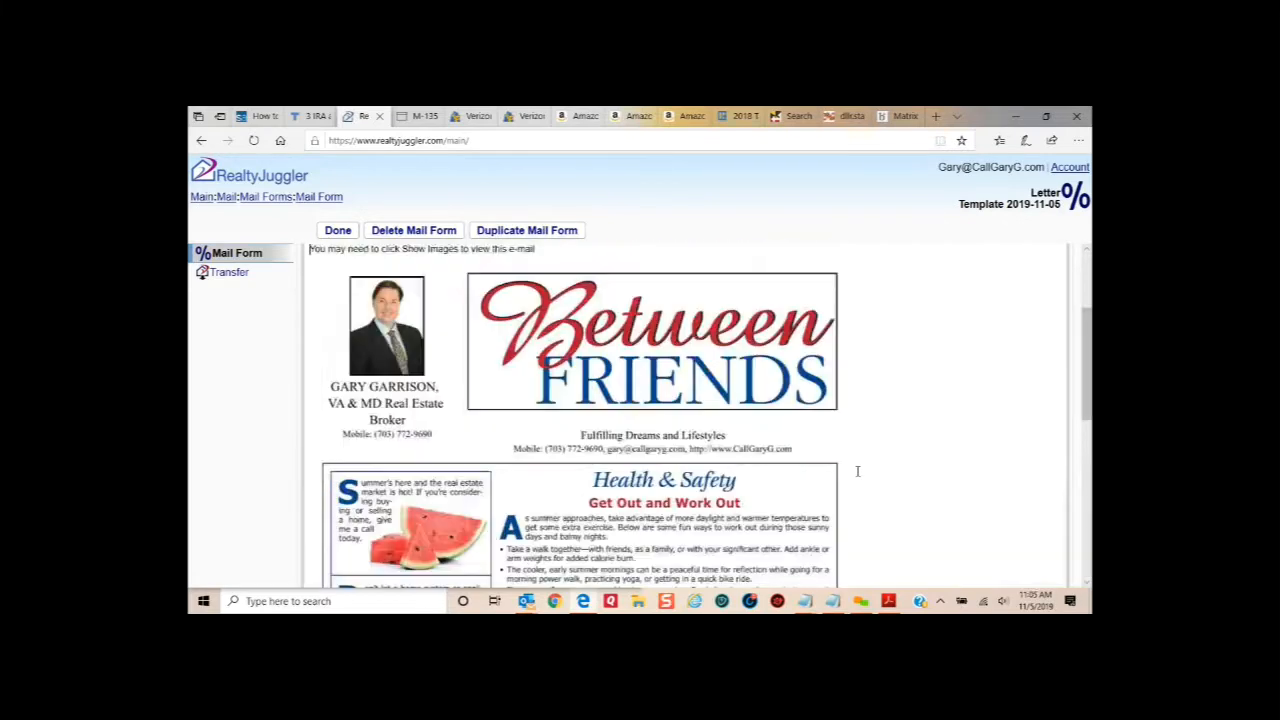
pyautogui.scroll(-3, 920, 410)
pyautogui.scroll(3, 921, 411)
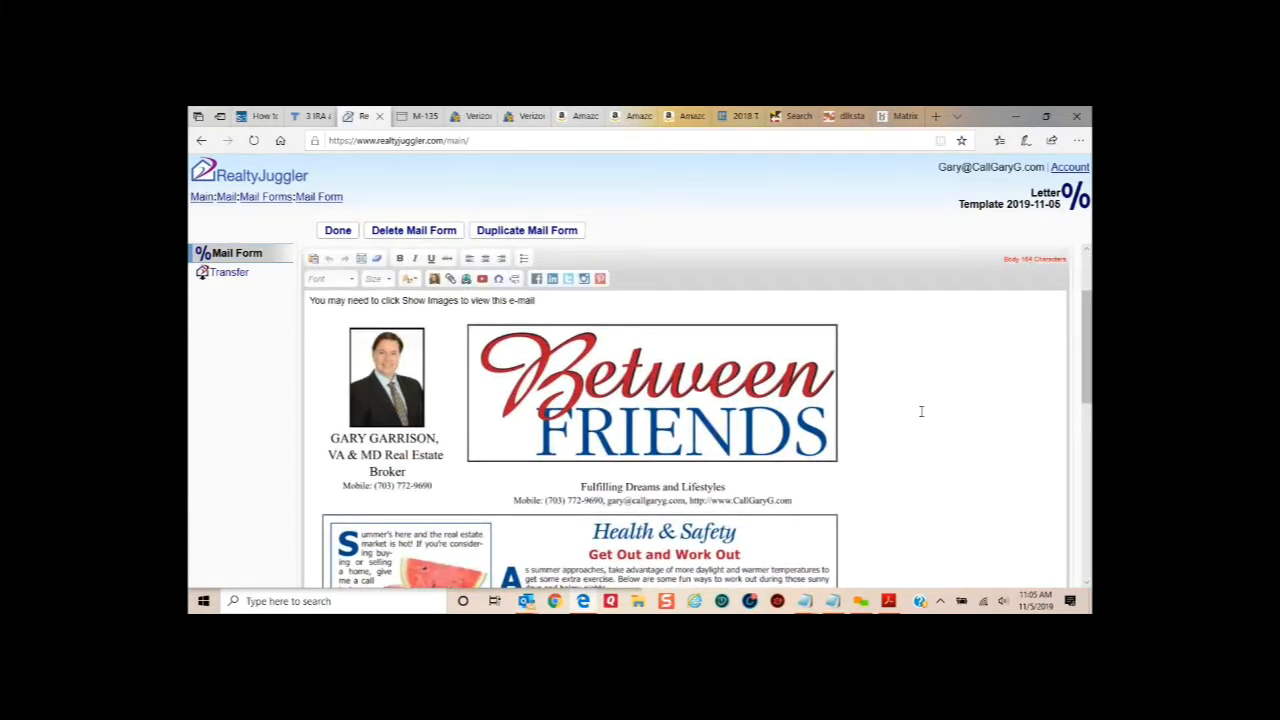
# - Review the page 1 image down to the end of the letter body and start another new image attachment
pyautogui.scroll(-5, 921, 411)
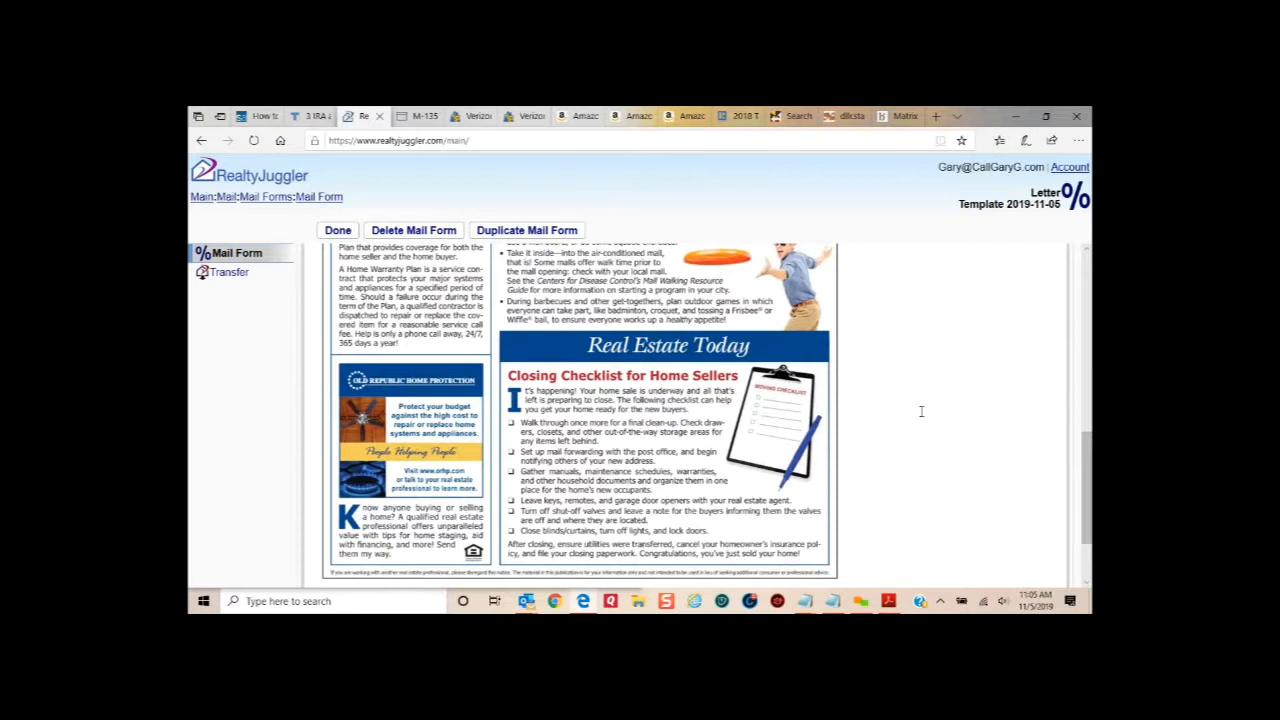
pyautogui.scroll(-1, 921, 411)
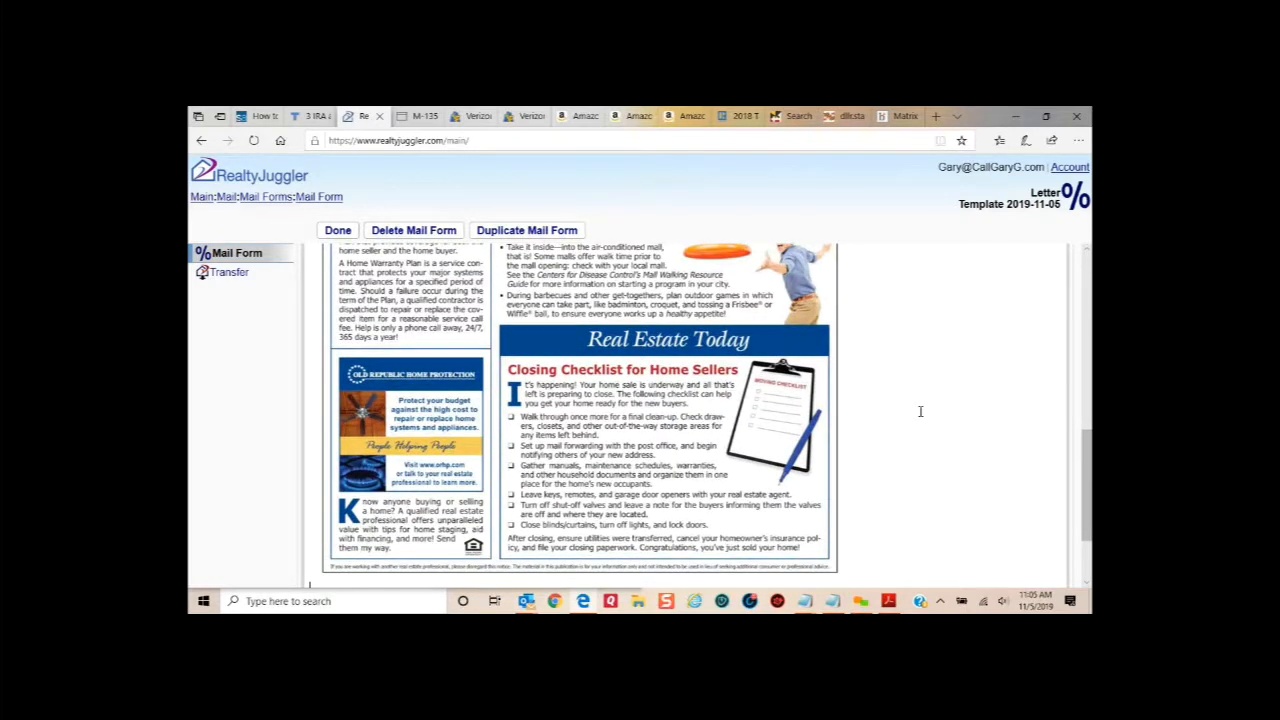
pyautogui.scroll(-2, 935, 405)
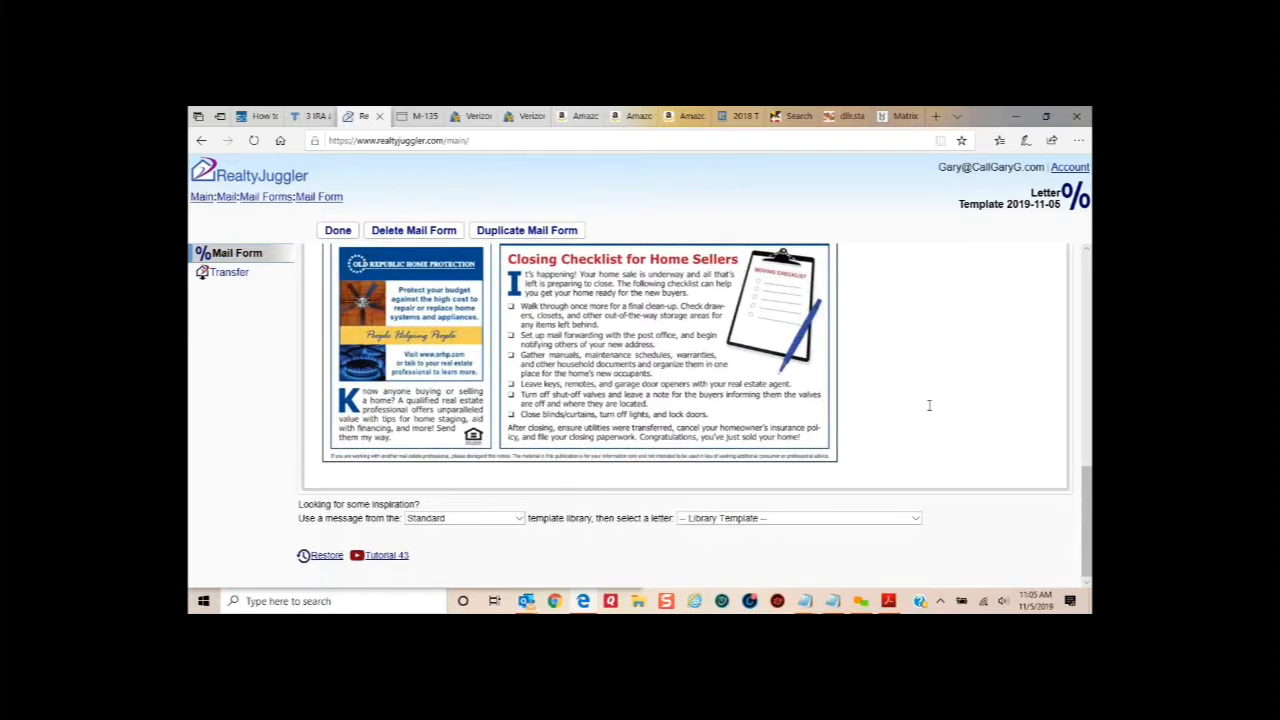
pyautogui.scroll(3, 929, 405)
pyautogui.scroll(3, 929, 405)
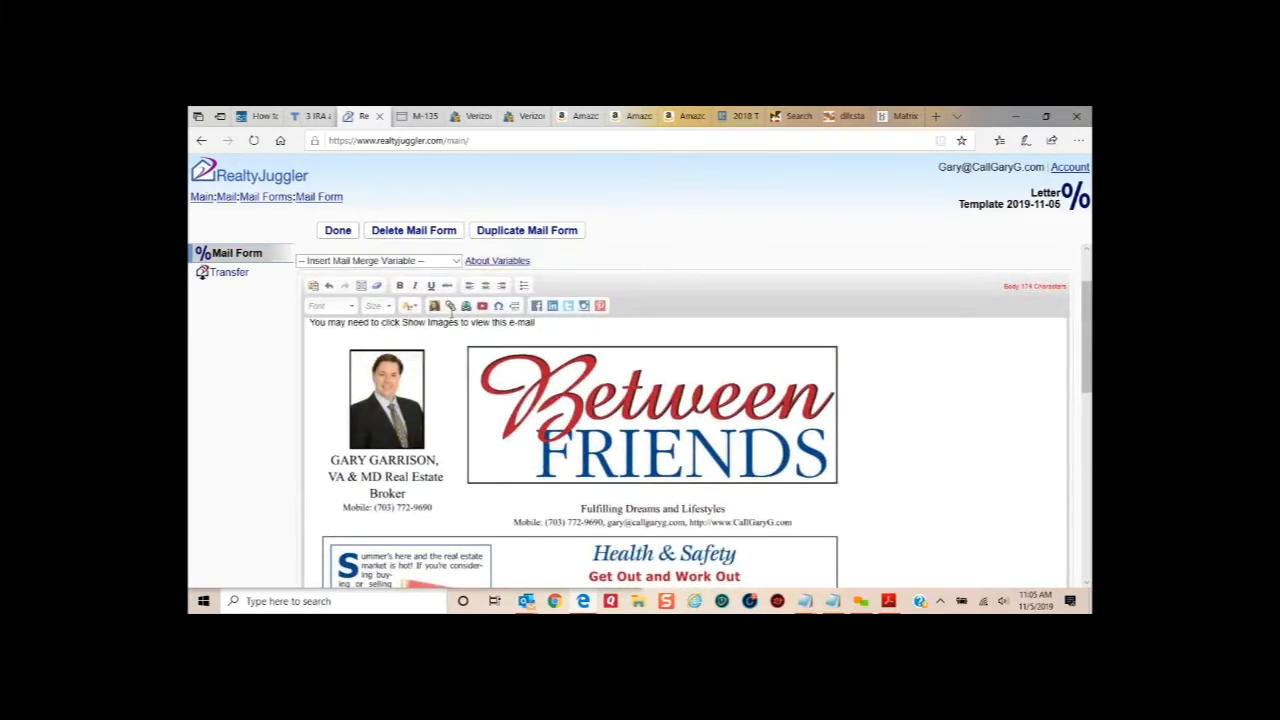
pyautogui.click(436, 307)
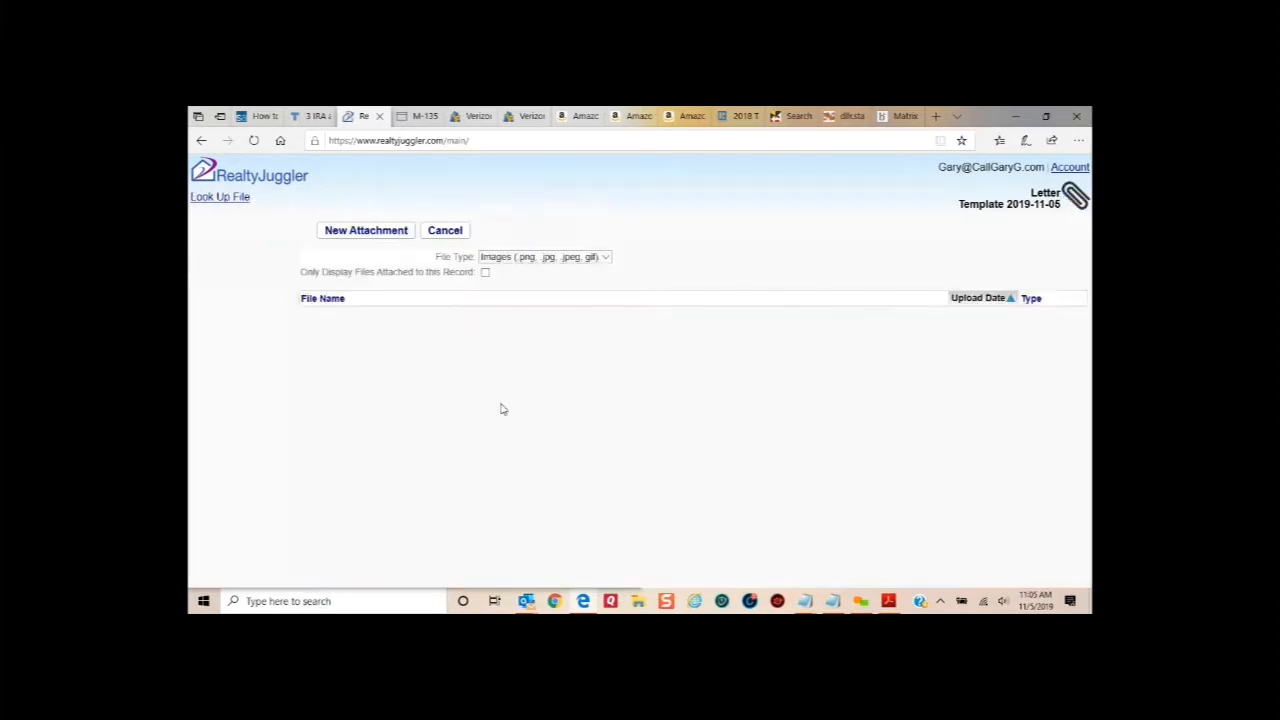
pyautogui.click(366, 231)
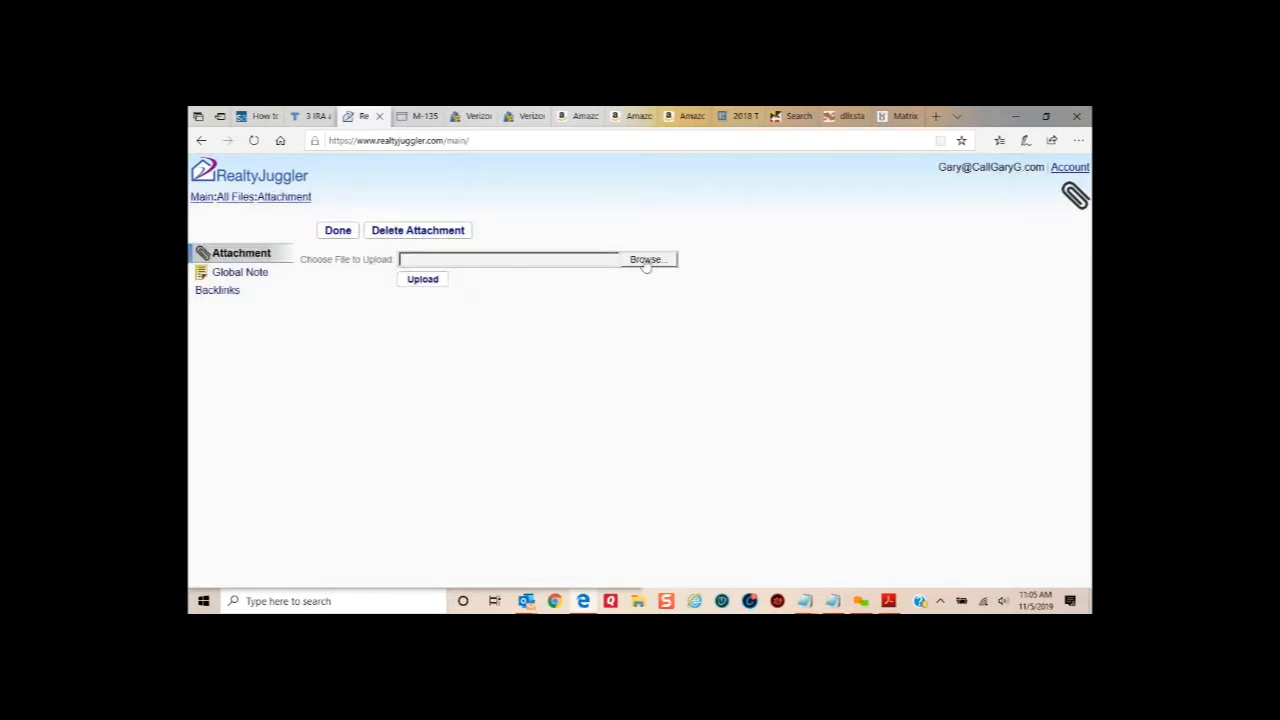
# - Choose the June 2018 newsletter PDF from the Desktop as the file for the new attachment
pyautogui.click(645, 260)
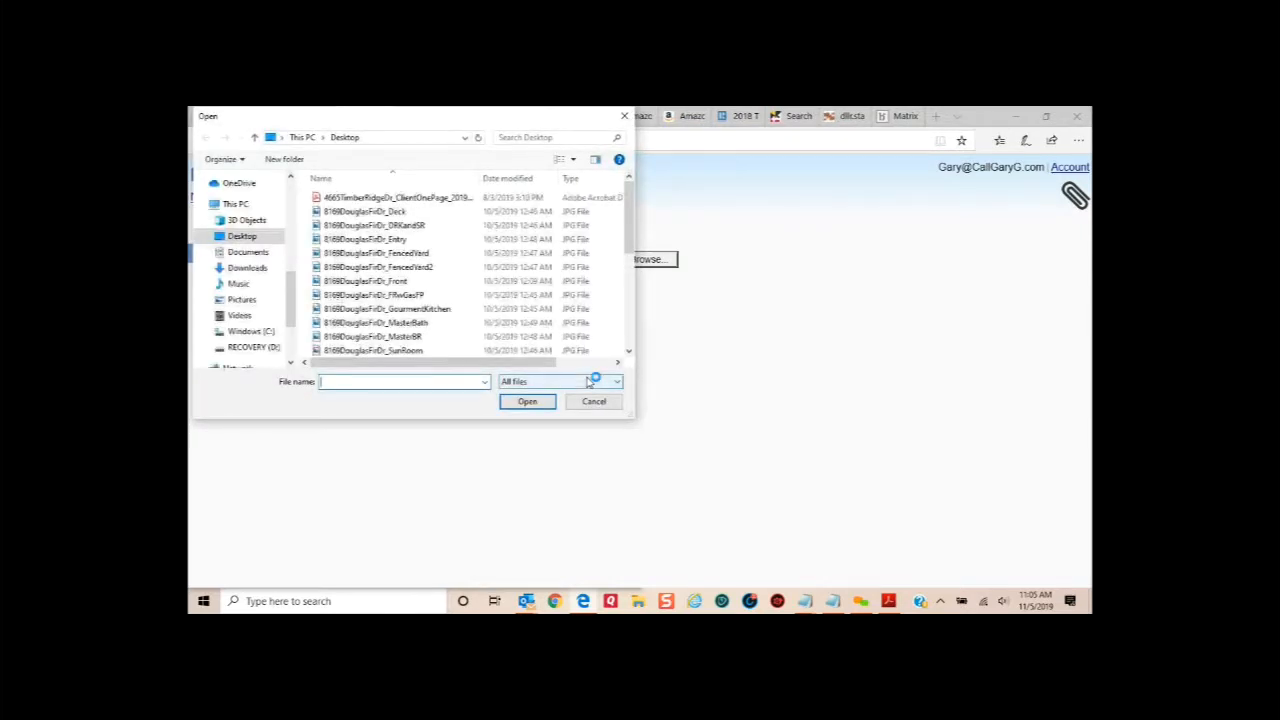
pyautogui.scroll(-4, 491, 271)
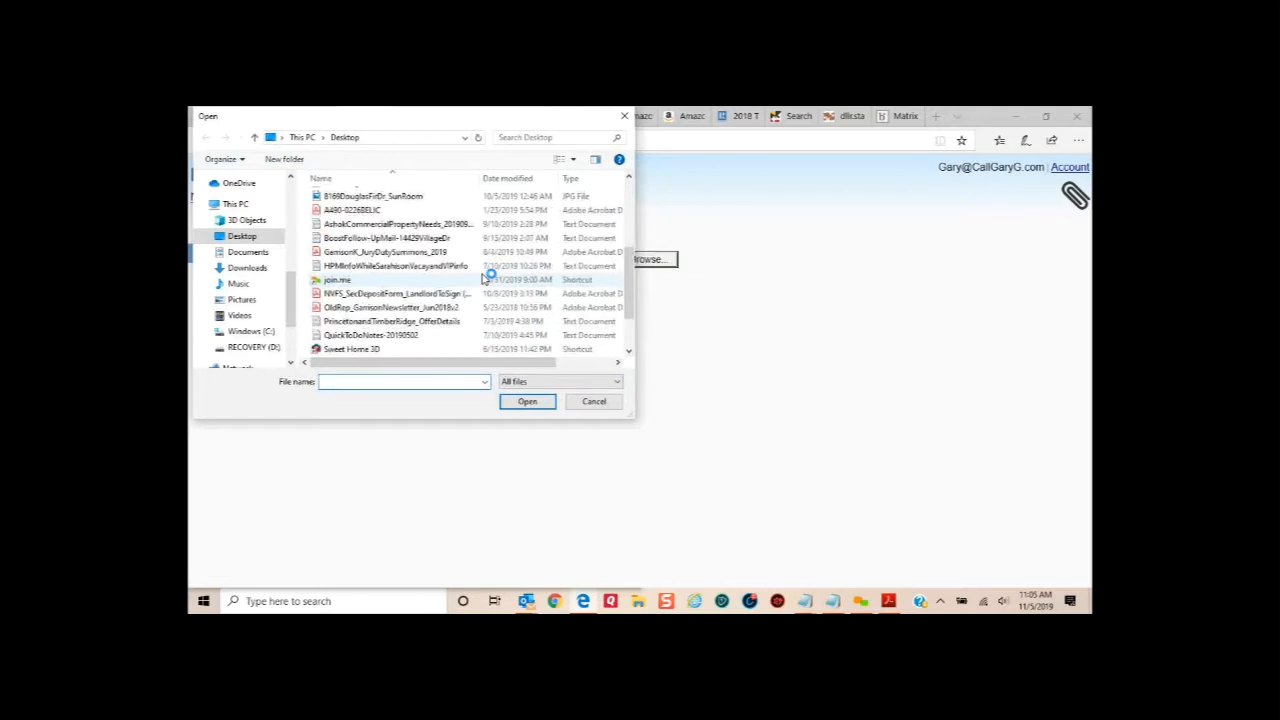
pyautogui.scroll(-2, 435, 280)
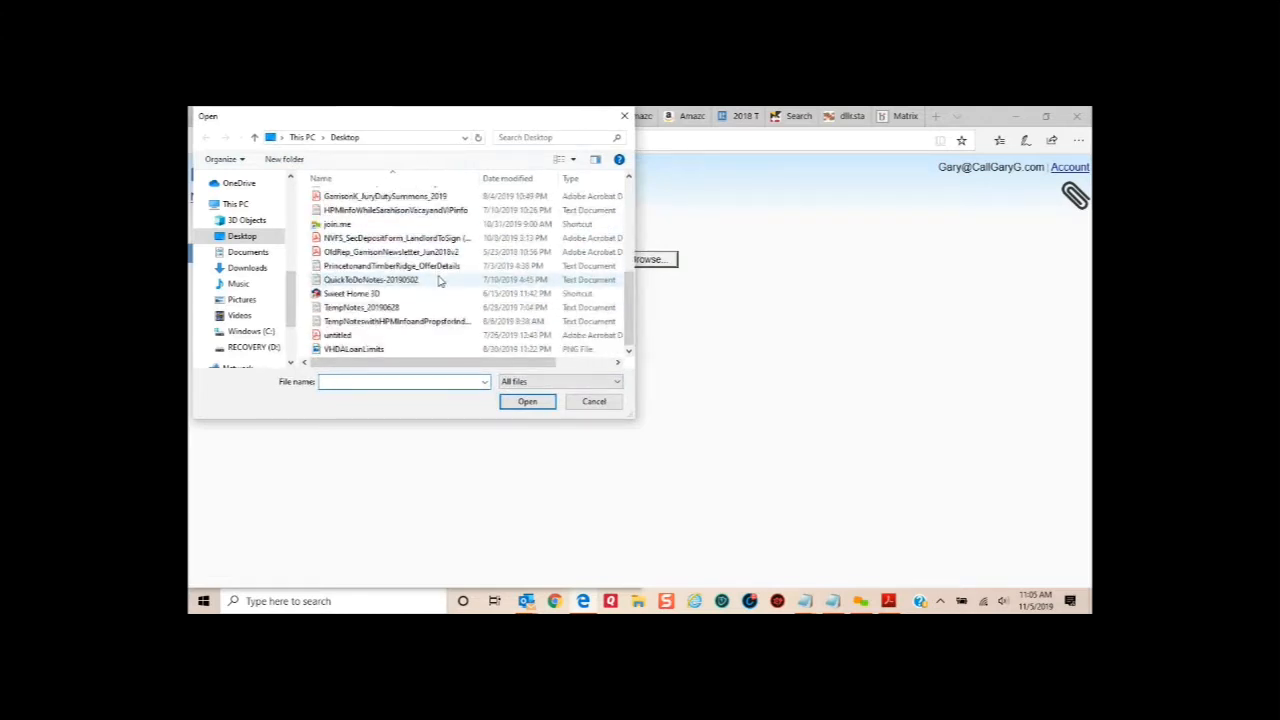
pyautogui.scroll(2, 438, 281)
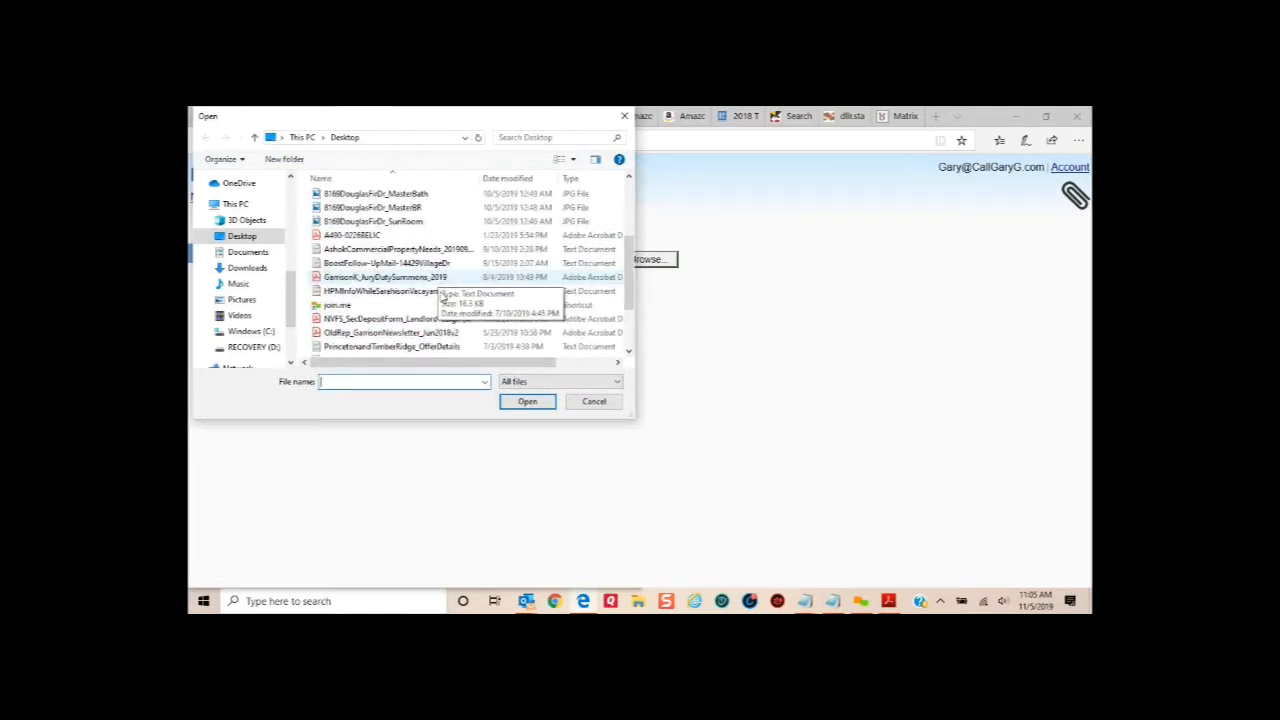
pyautogui.scroll(2, 440, 318)
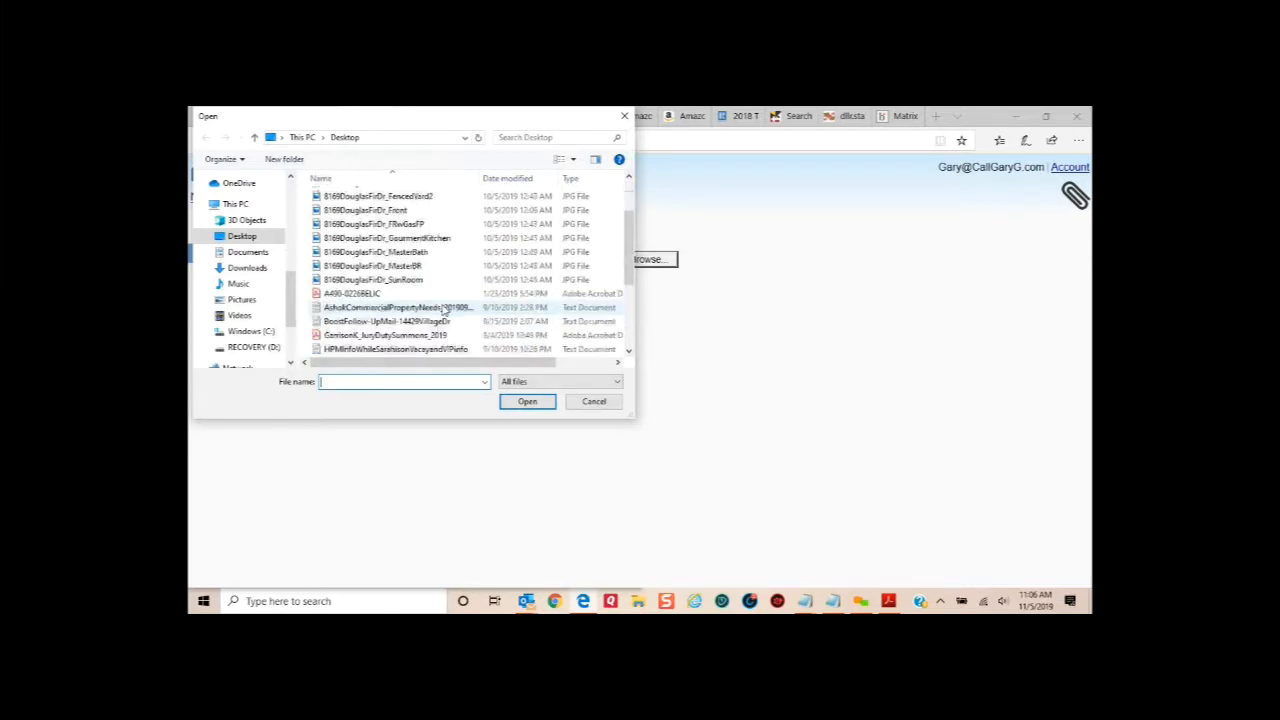
pyautogui.scroll(-1, 443, 312)
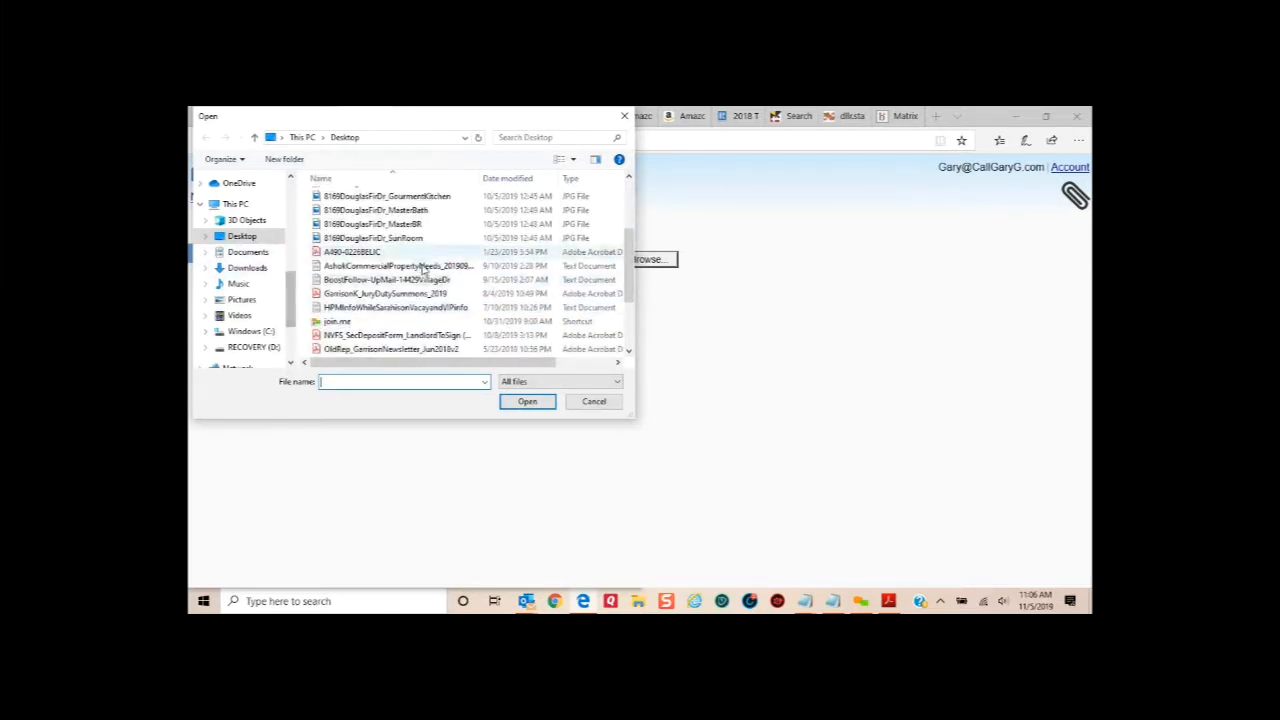
pyautogui.scroll(-1, 424, 272)
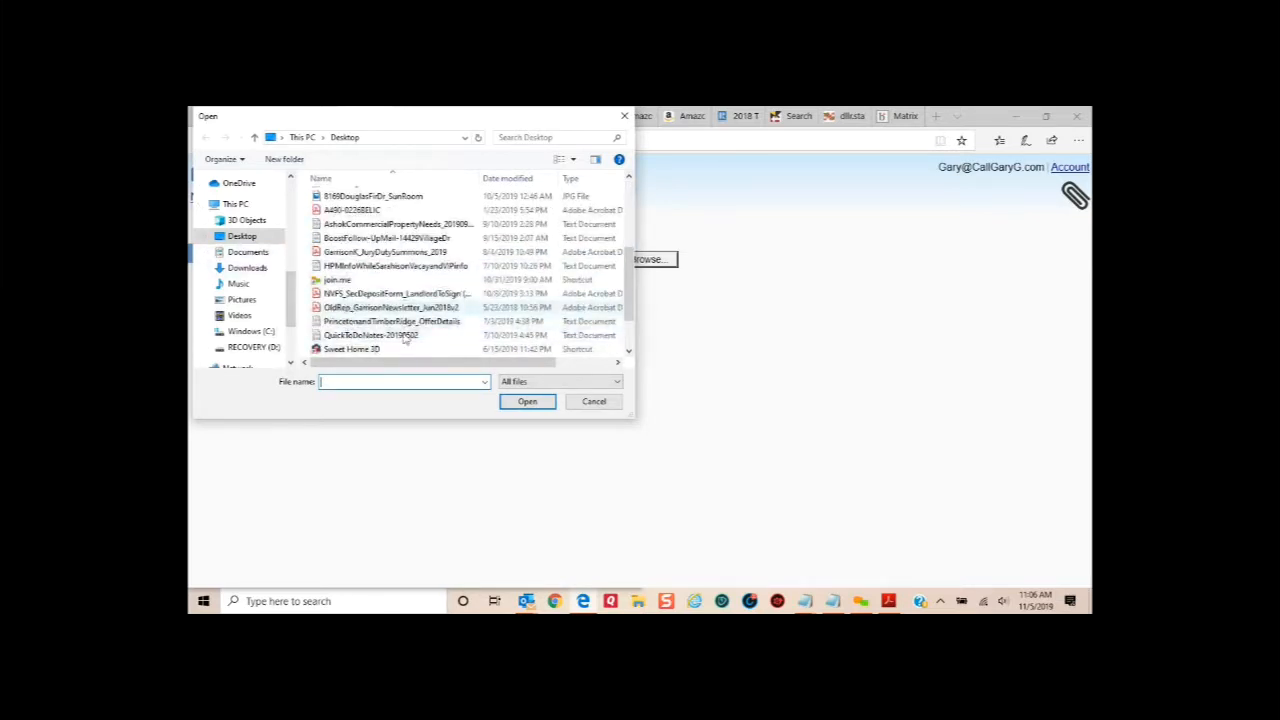
pyautogui.click(395, 307)
pyautogui.click(527, 401)
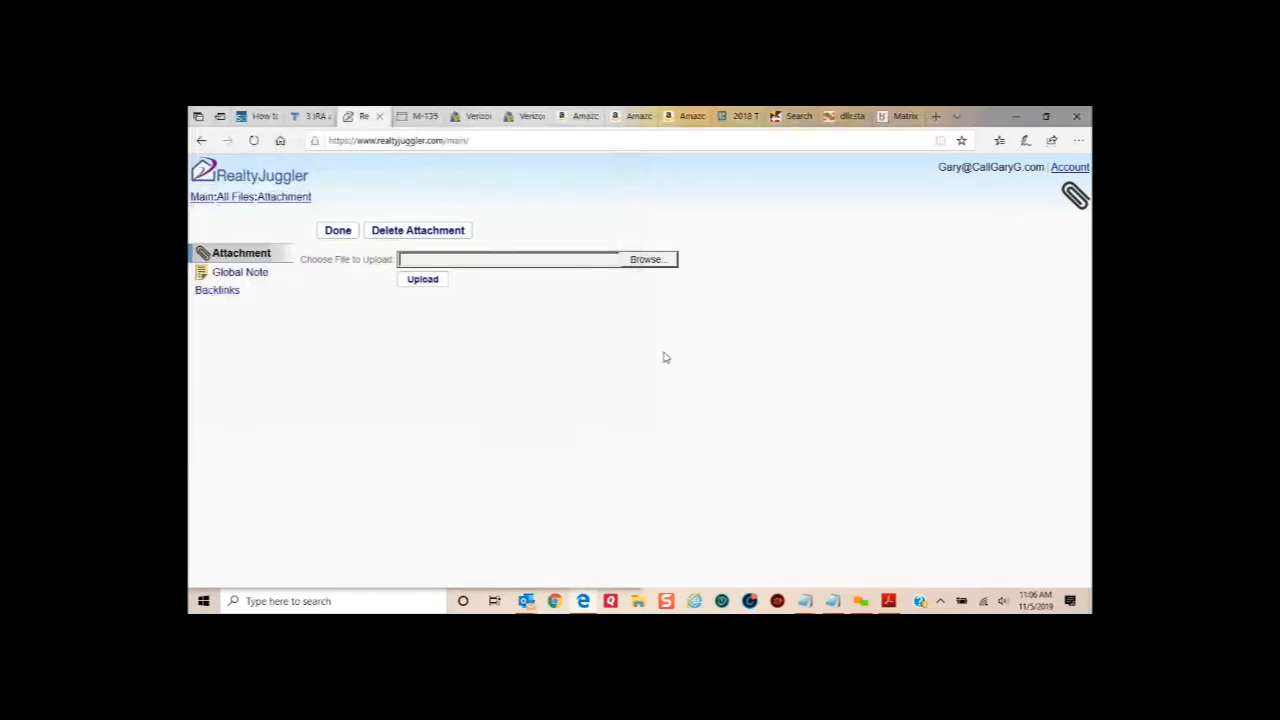
# - Upload the newsletter PDF converted to an image, using page 2 at maximum 800px width
pyautogui.click(403, 277)
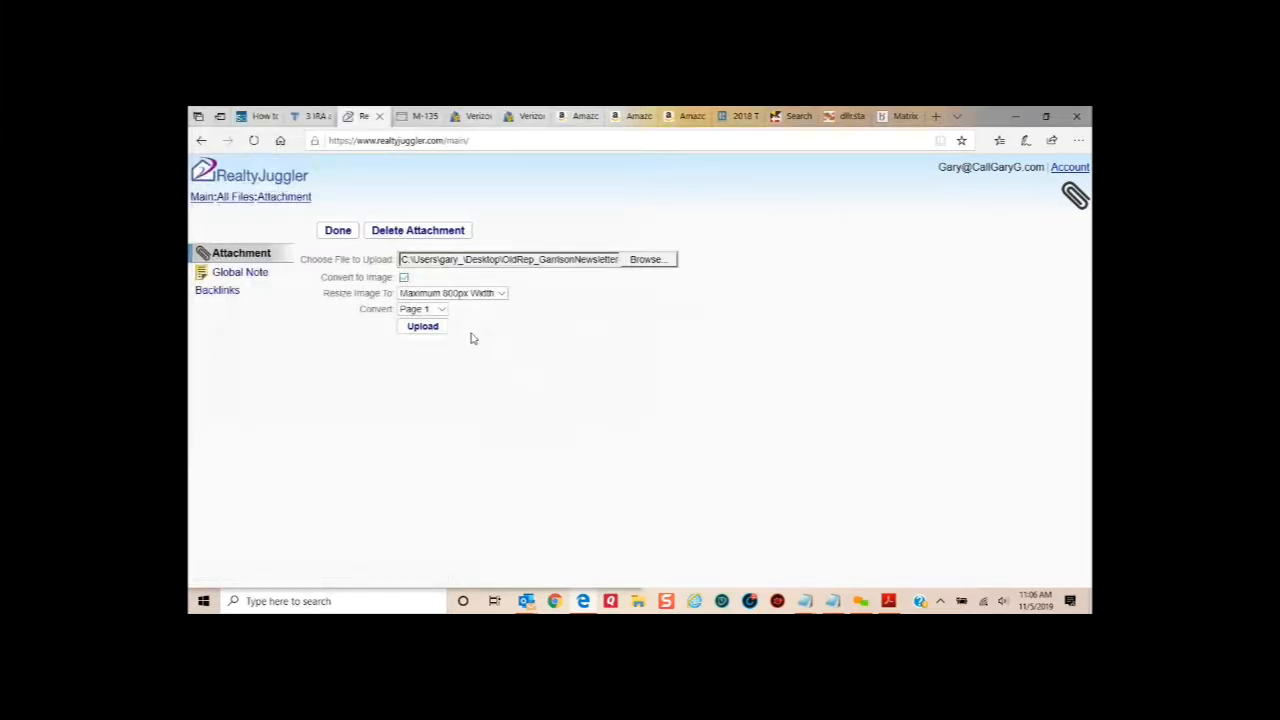
pyautogui.click(444, 310)
pyautogui.click(420, 321)
pyautogui.click(422, 327)
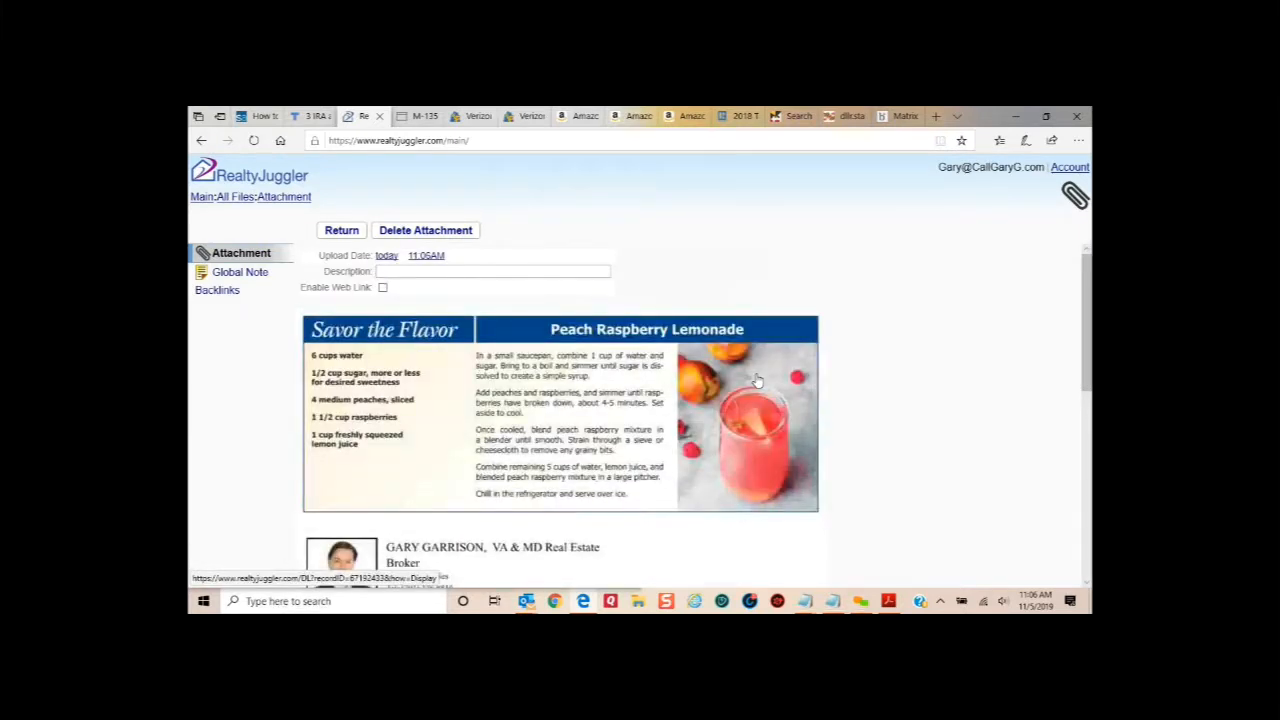
# - Describe the uploaded image as "Test June Newsletter page 2" and check the page image
pyautogui.click(480, 274)
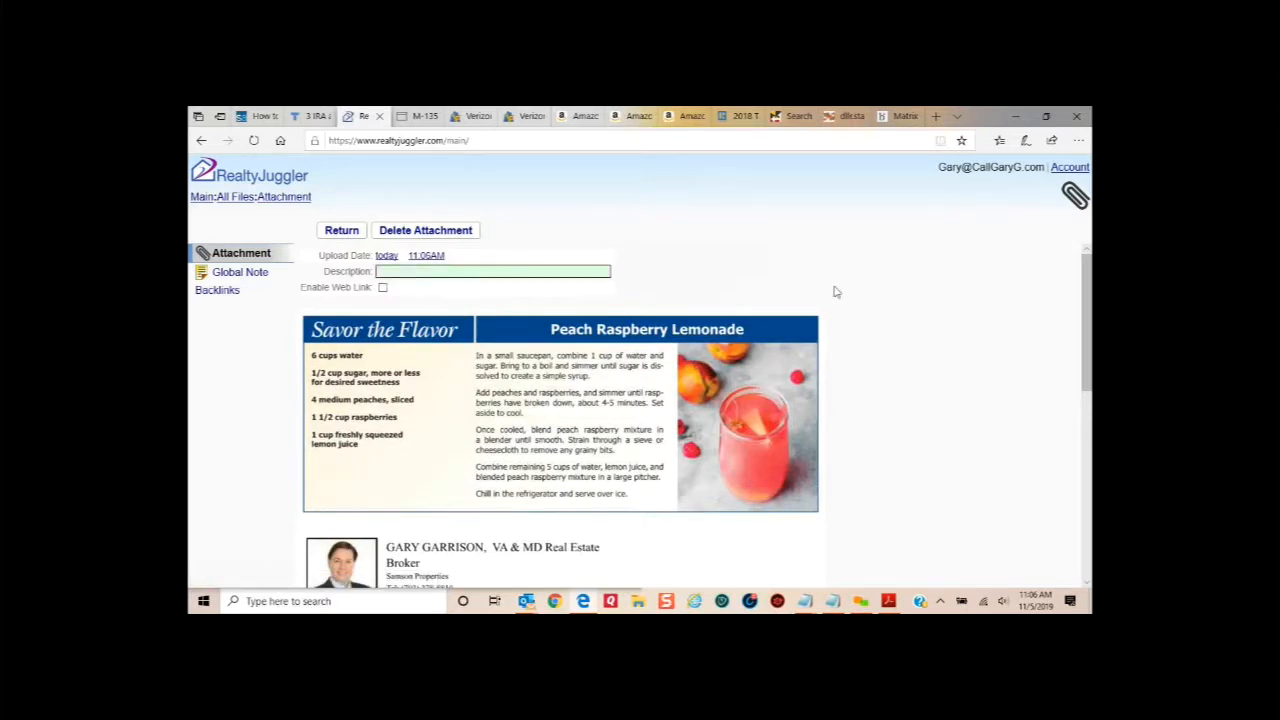
pyautogui.write('Test June Newsletter page 2')
pyautogui.scroll(-5, 863, 325)
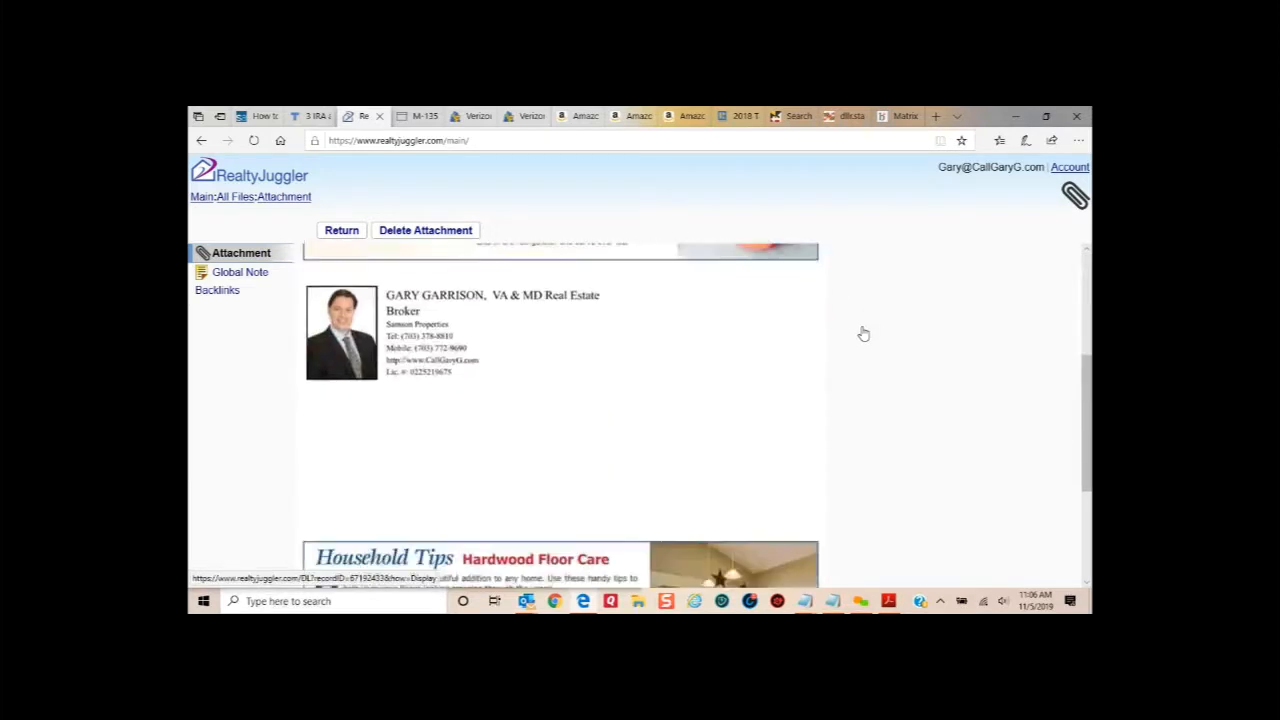
pyautogui.scroll(5, 863, 333)
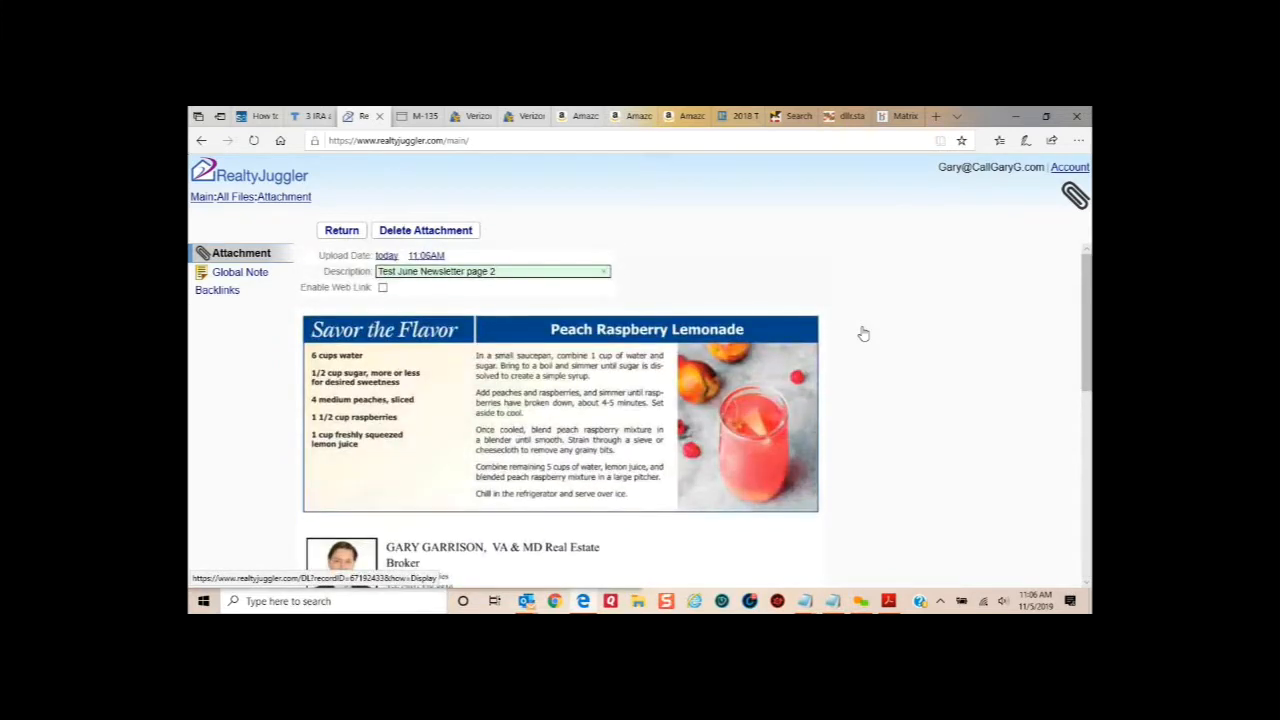
# - Return to the letter, finish attaching the "Test June Newsletter page 2" image below page 1, and review both pages in the body
pyautogui.click(341, 231)
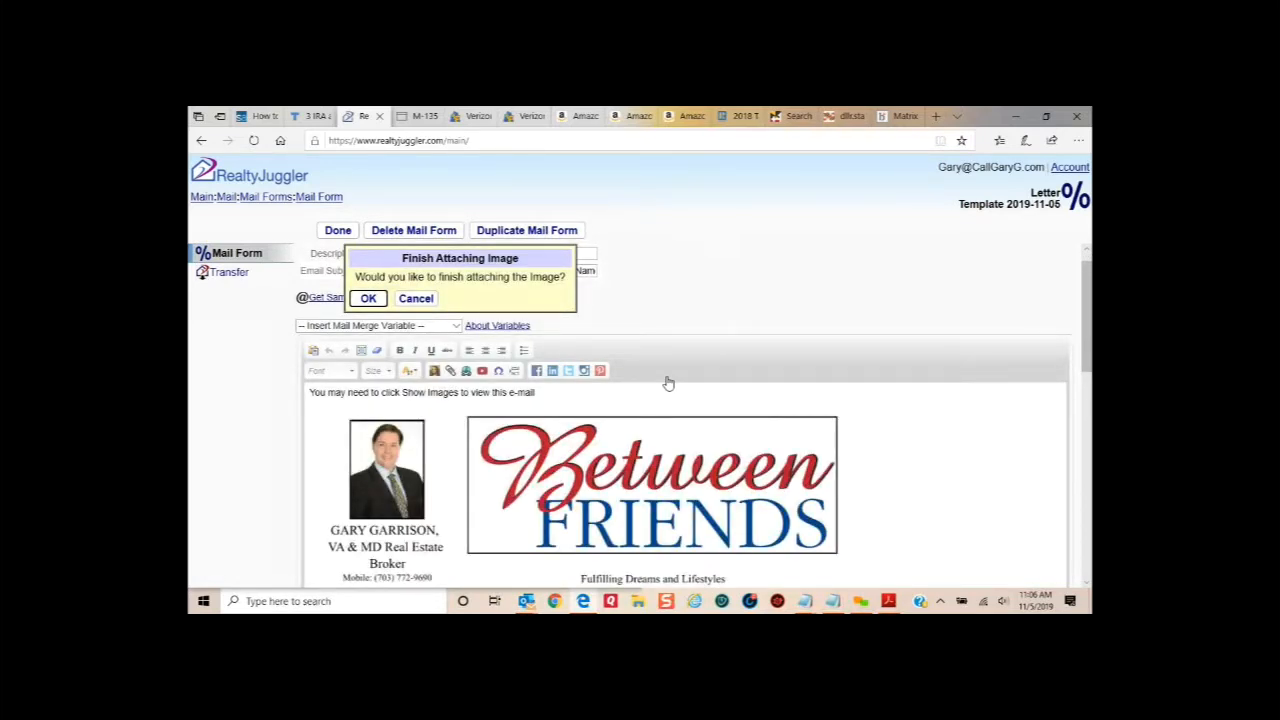
pyautogui.click(368, 300)
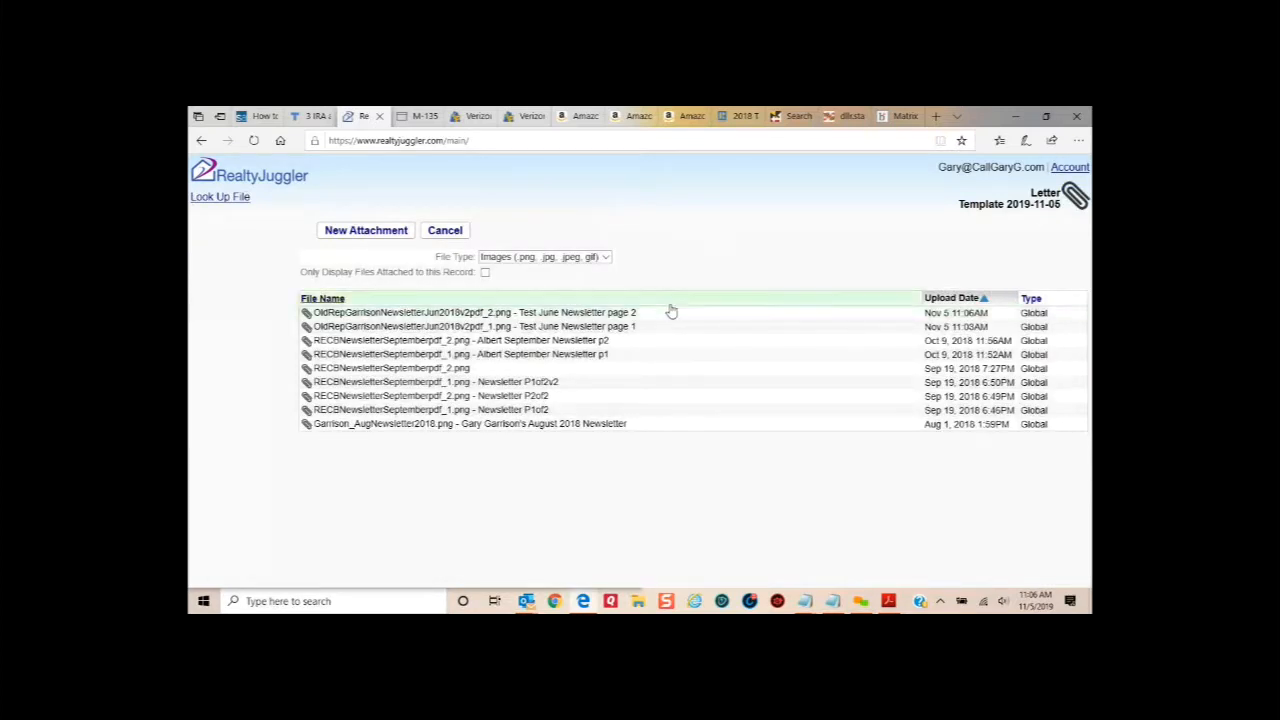
pyautogui.click(528, 313)
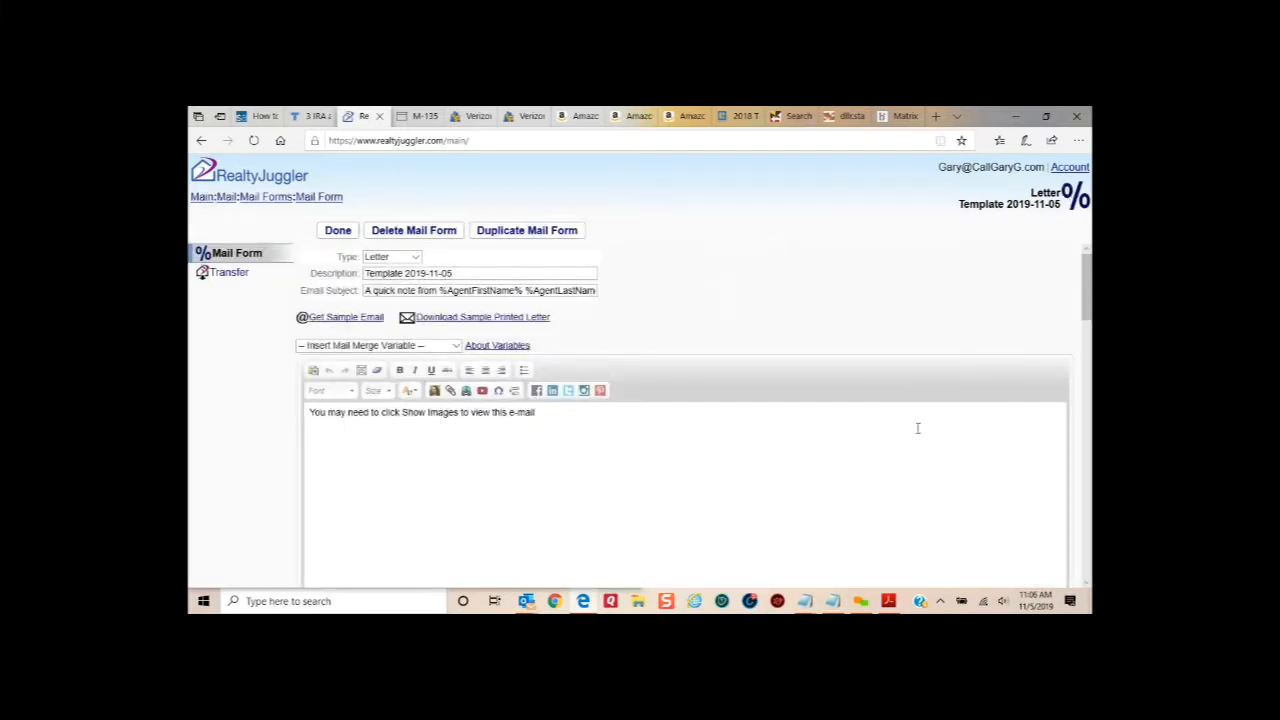
pyautogui.scroll(-3, 956, 450)
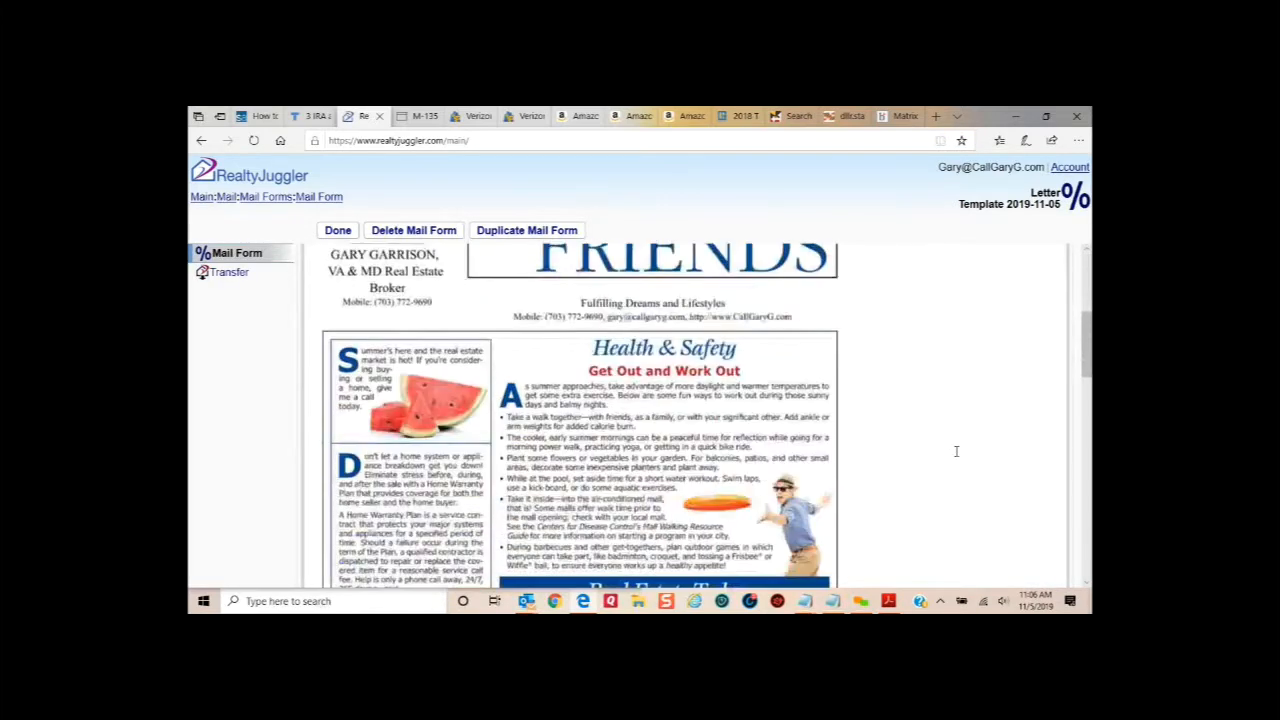
pyautogui.scroll(-10, 956, 451)
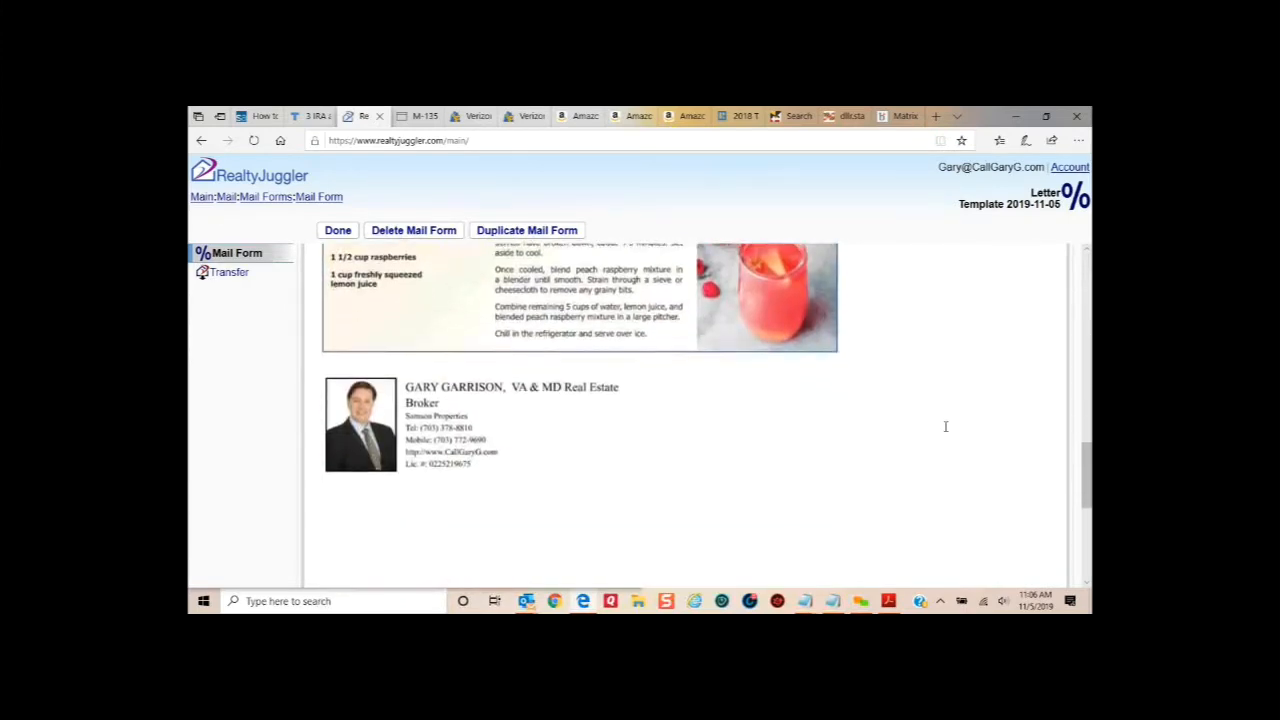
pyautogui.scroll(-5, 945, 426)
pyautogui.scroll(6, 945, 426)
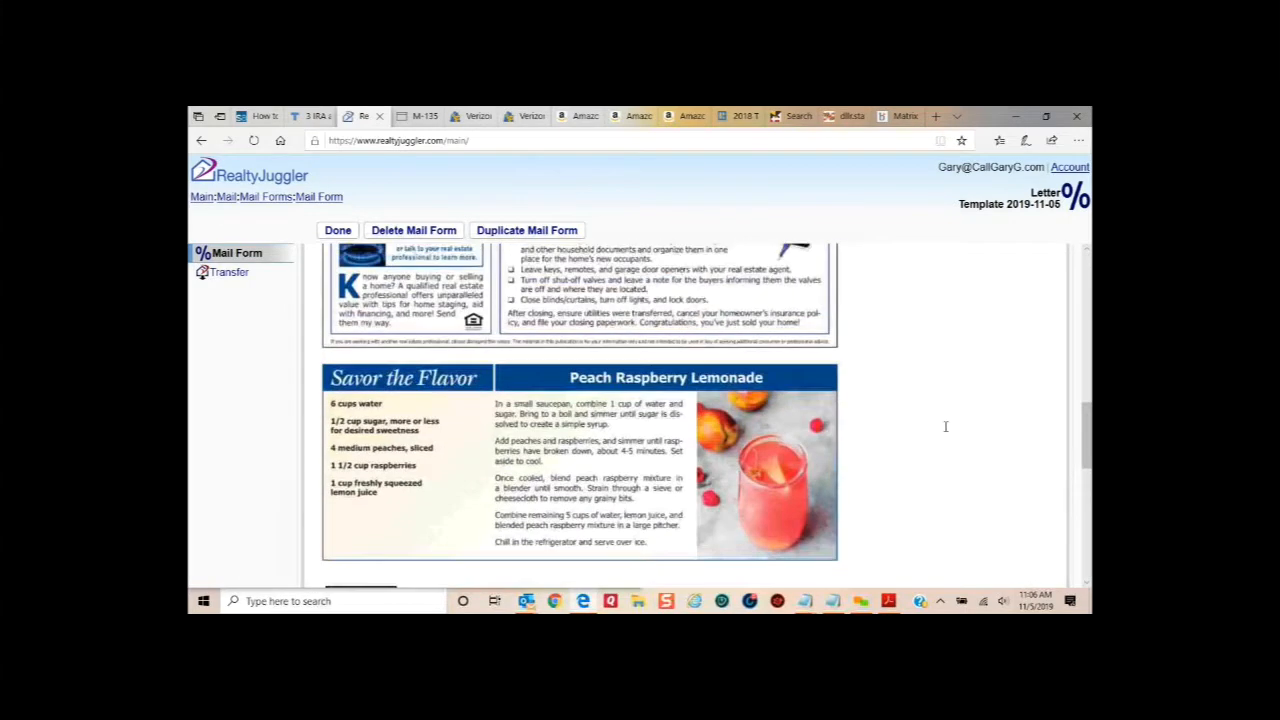
pyautogui.scroll(10, 945, 426)
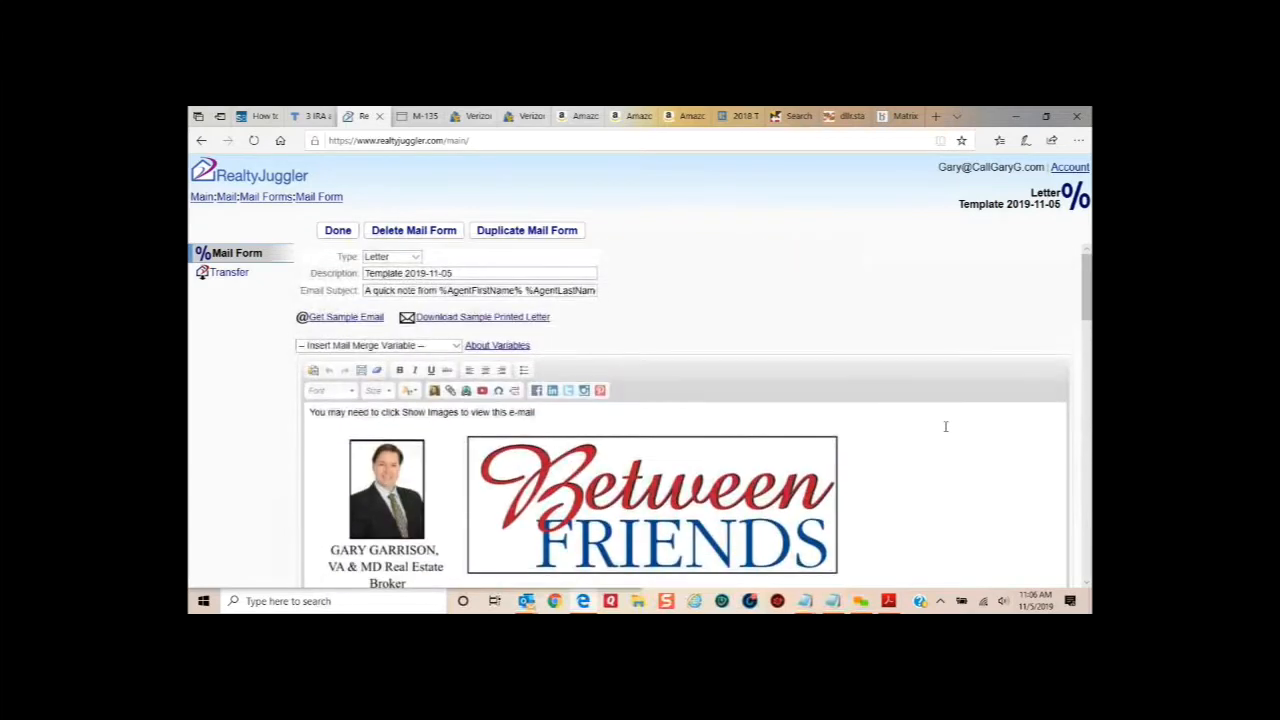
# - Set both the mail form's description and its email subject to "Test June Newsletter"
pyautogui.click(460, 273)
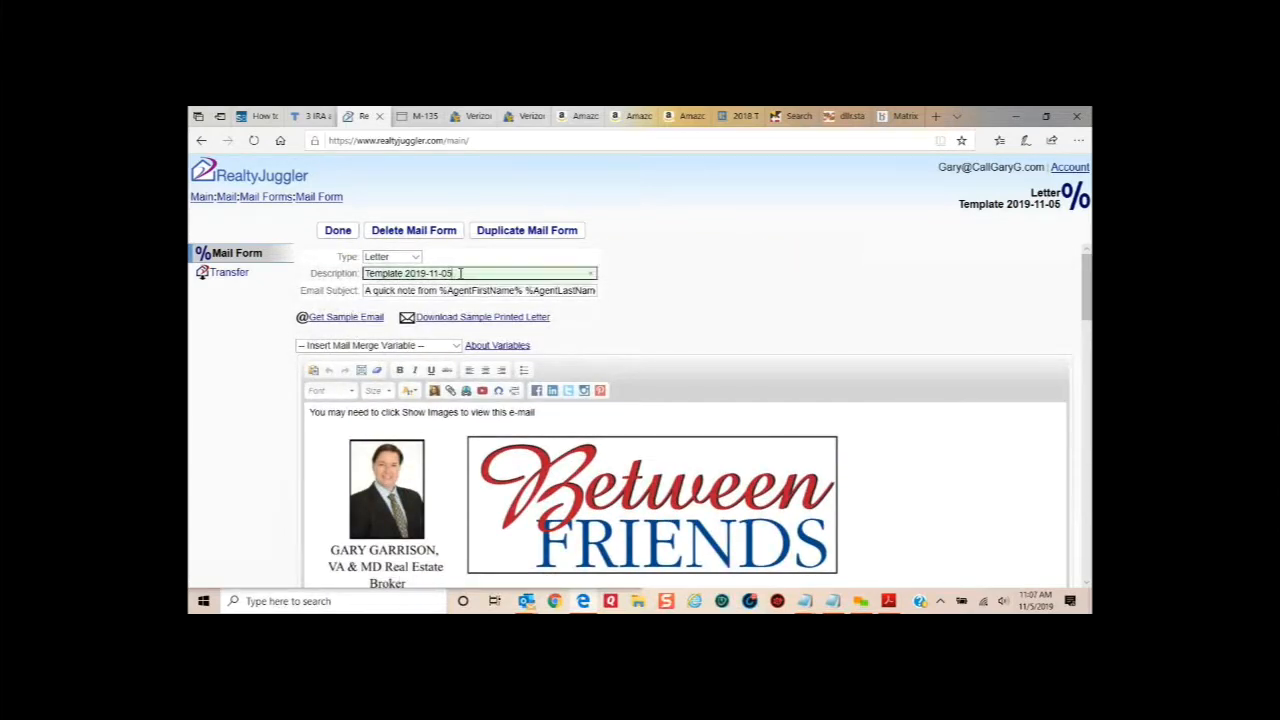
pyautogui.moveTo(460, 273); pyautogui.dragTo(341, 273)
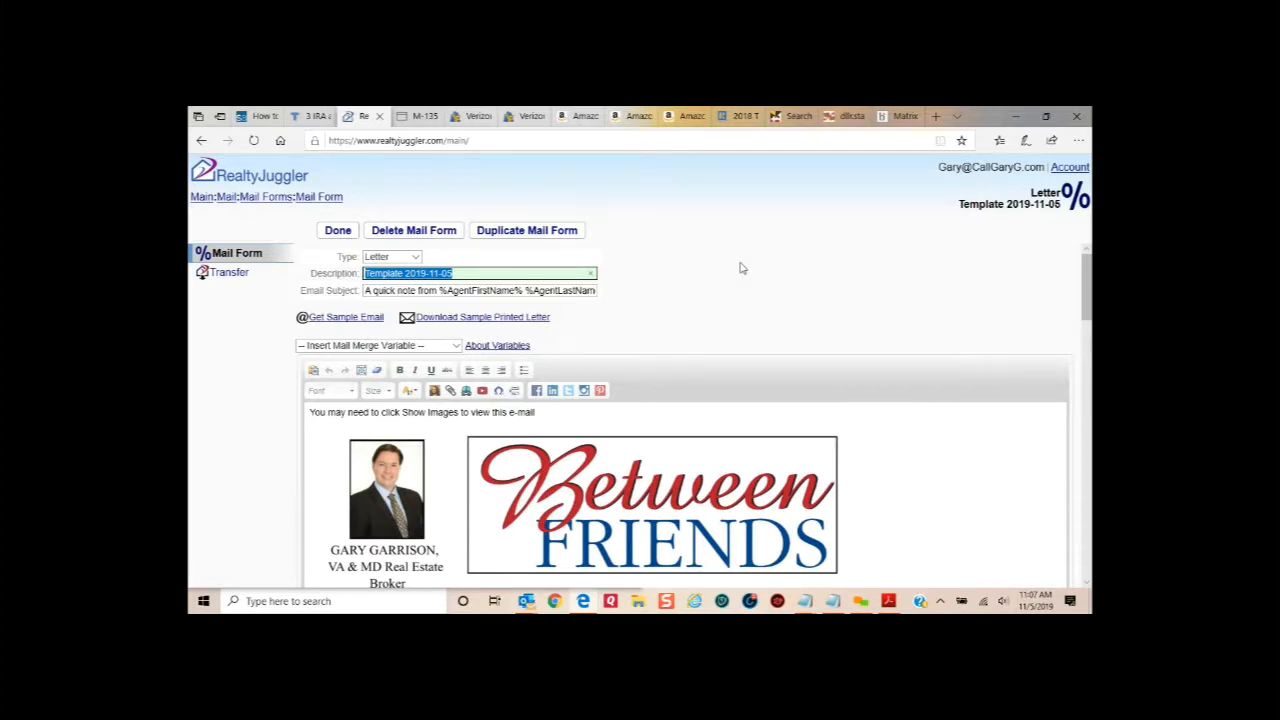
pyautogui.write('Test June')
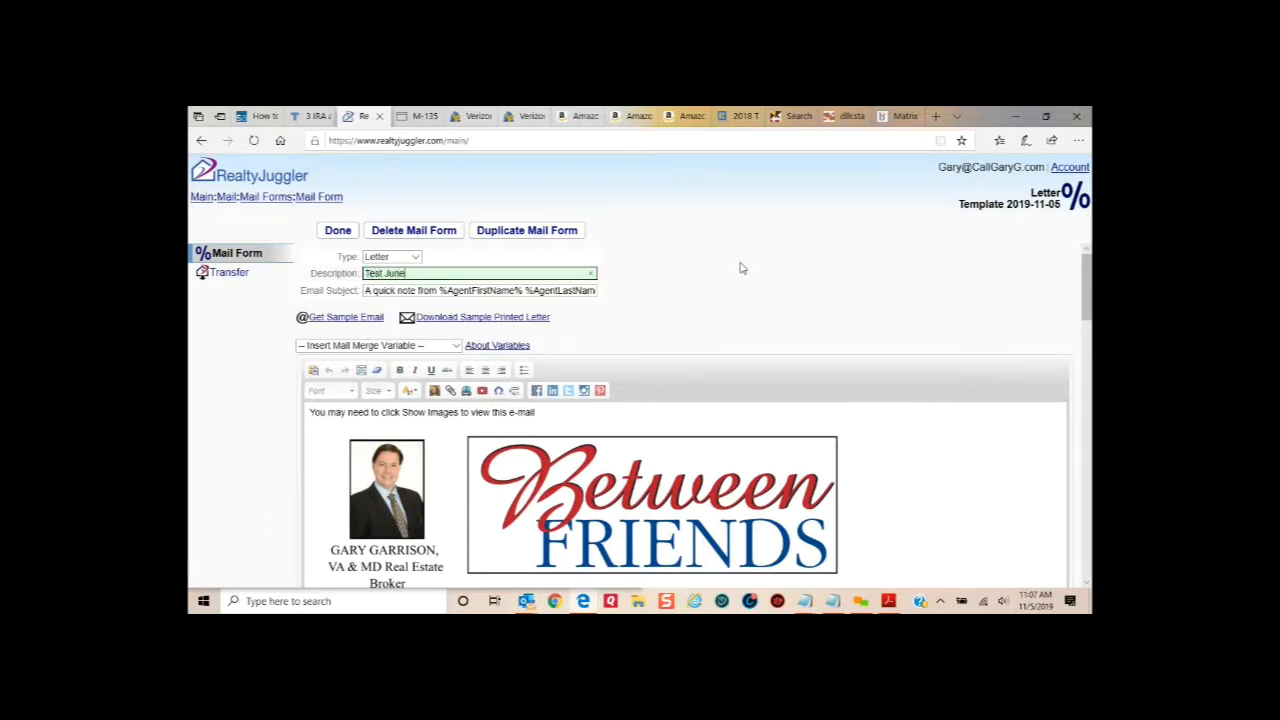
pyautogui.write(' Newsletter')
pyautogui.moveTo(366, 290); pyautogui.dragTo(750, 298)
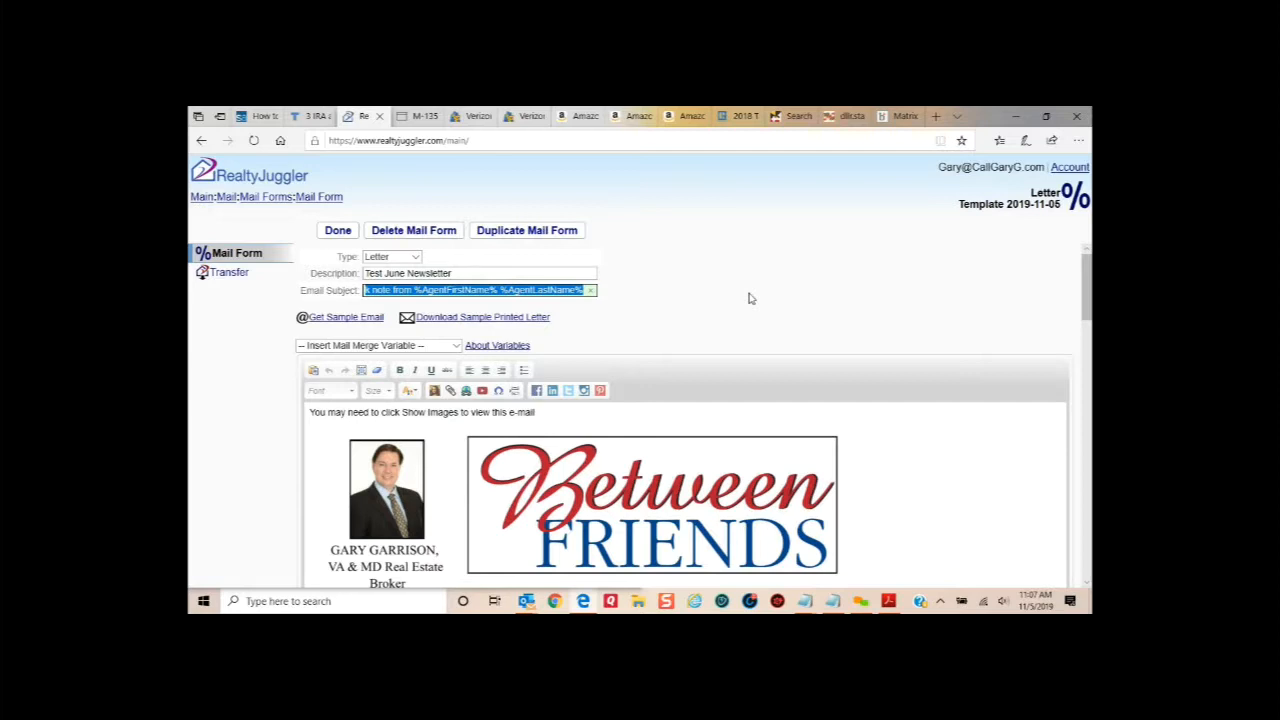
pyautogui.write('Test June Ne')
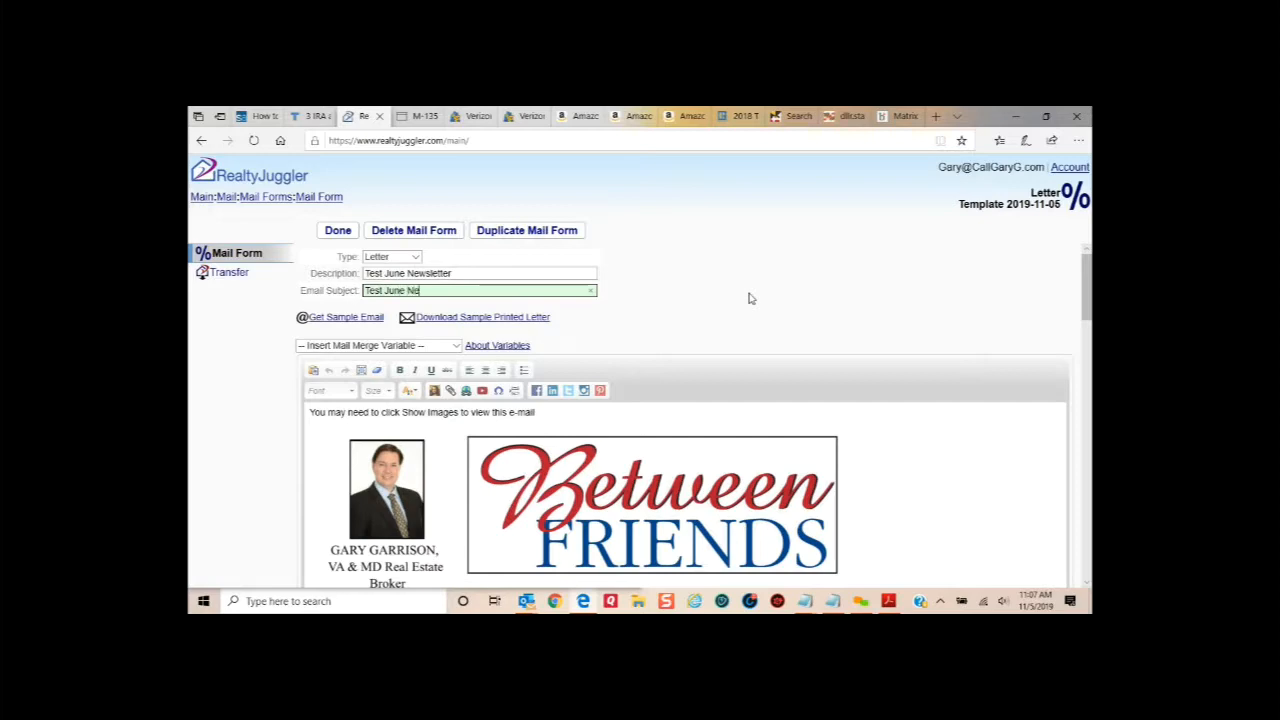
pyautogui.write('wsletter')
# - Look over the completed letter, finish editing it, and check the list of mail forms for "Test June Newsletter"
pyautogui.scroll(-5, 748, 299)
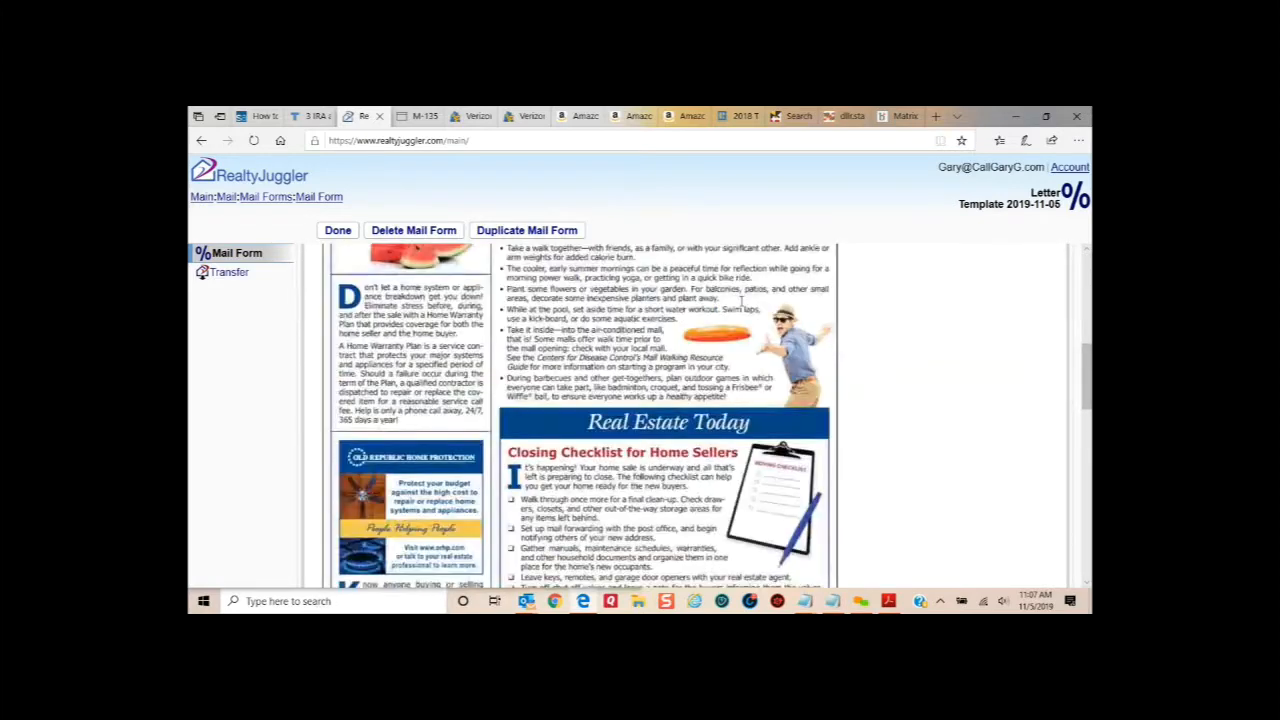
pyautogui.scroll(5, 743, 300)
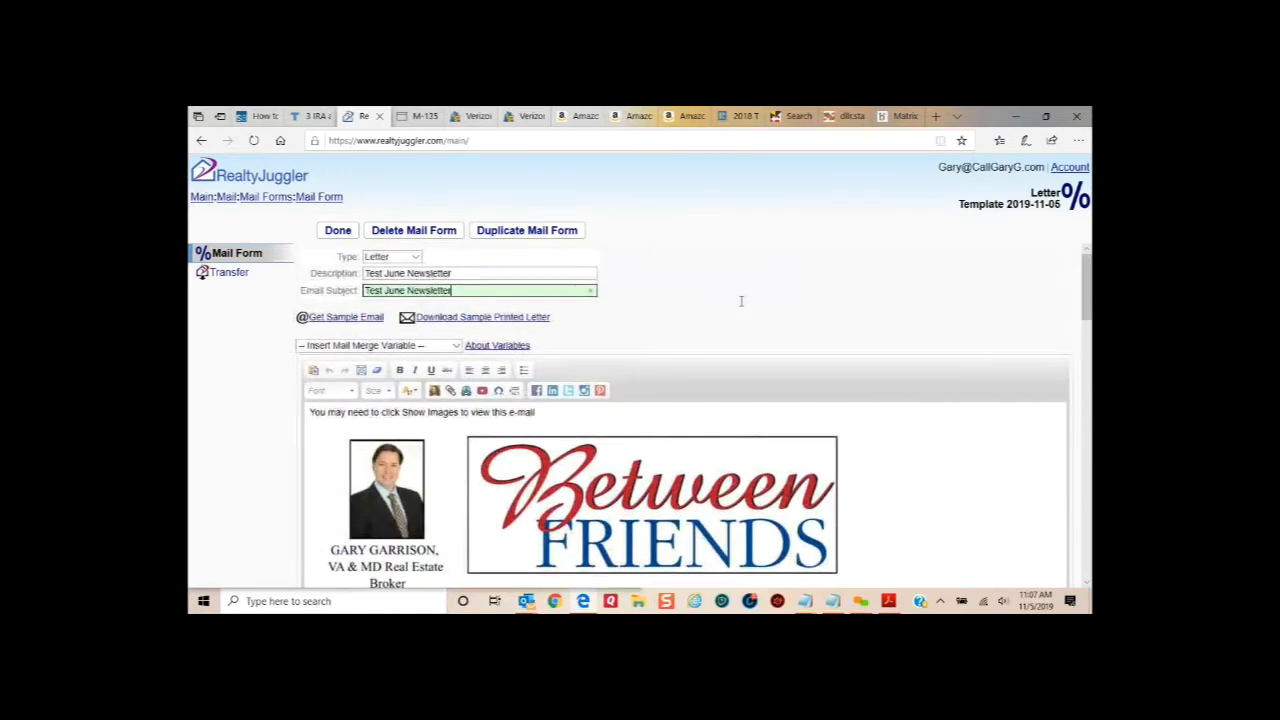
pyautogui.click(338, 232)
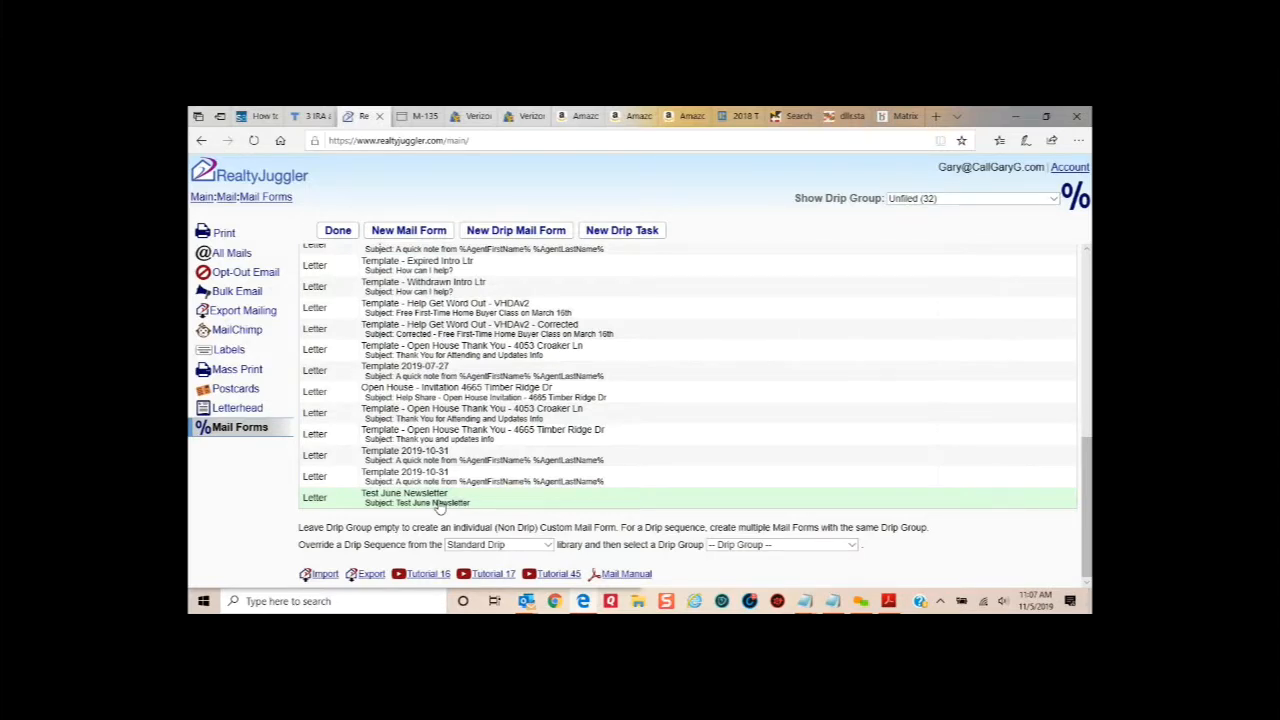
pyautogui.scroll(3, 440, 507)
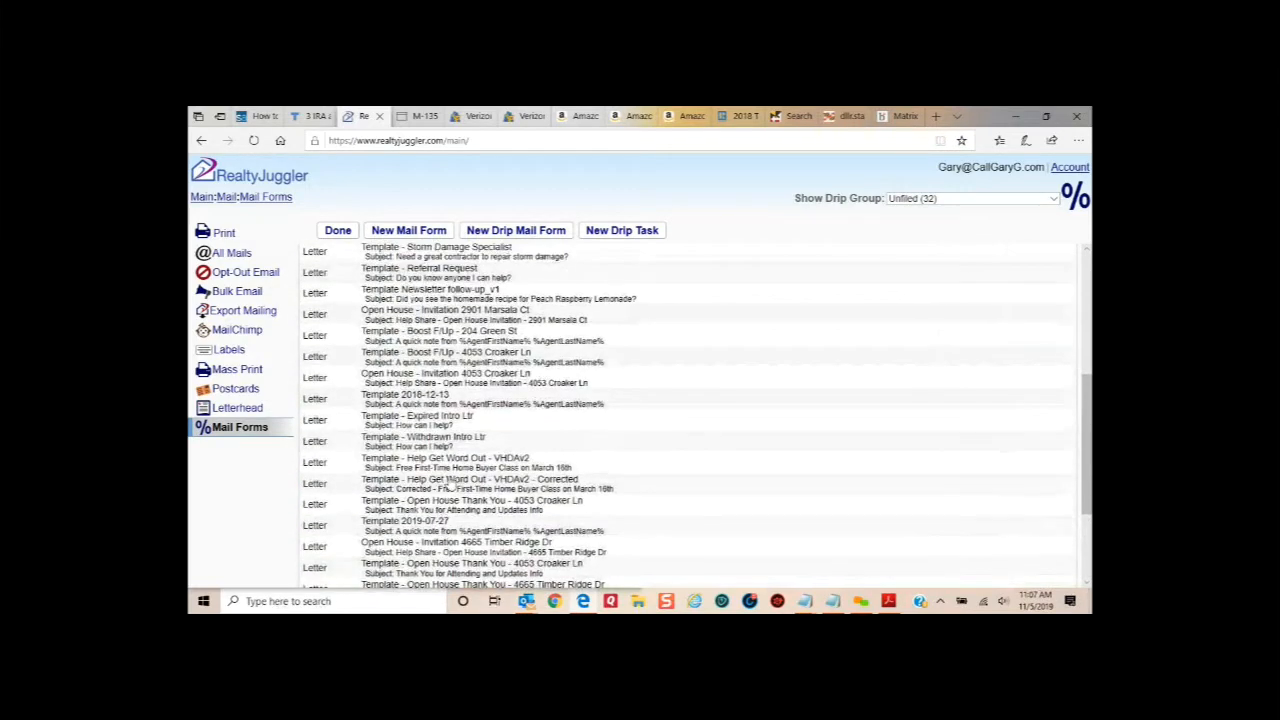
# - Start a bulk email addressed to all contacts matching the show category, with Bradford as the category
pyautogui.click(222, 292)
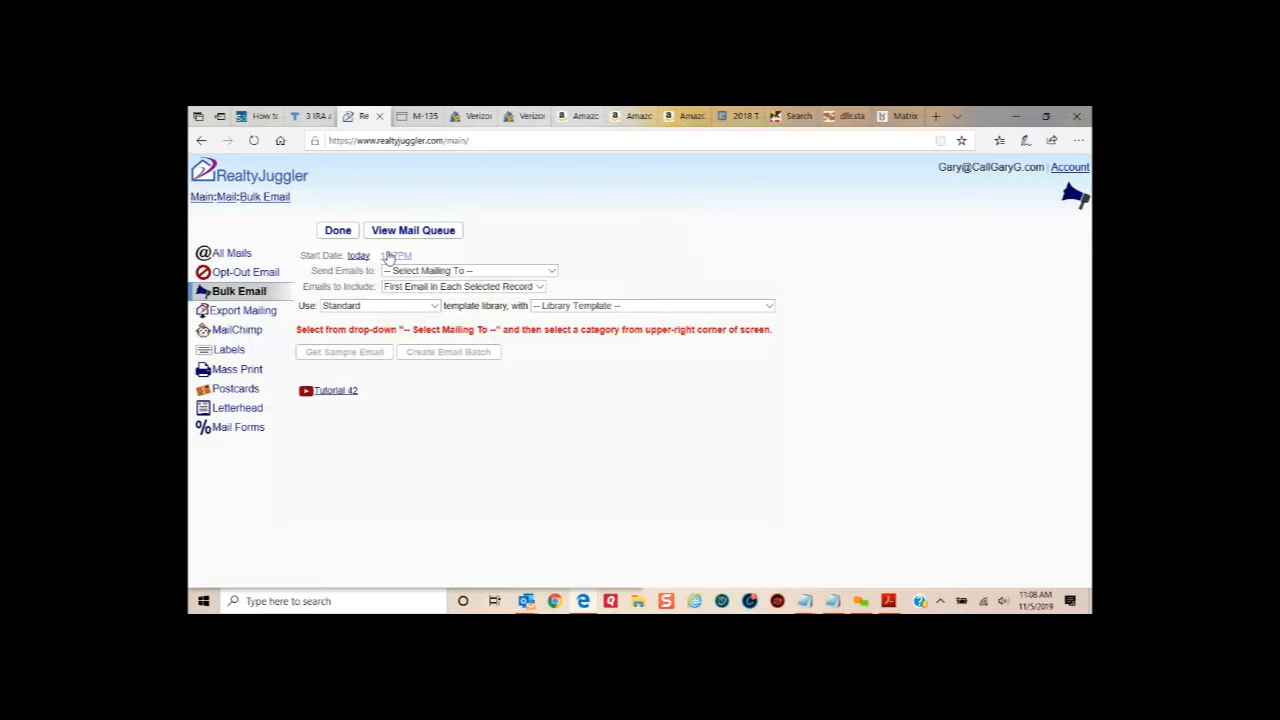
pyautogui.click(553, 271)
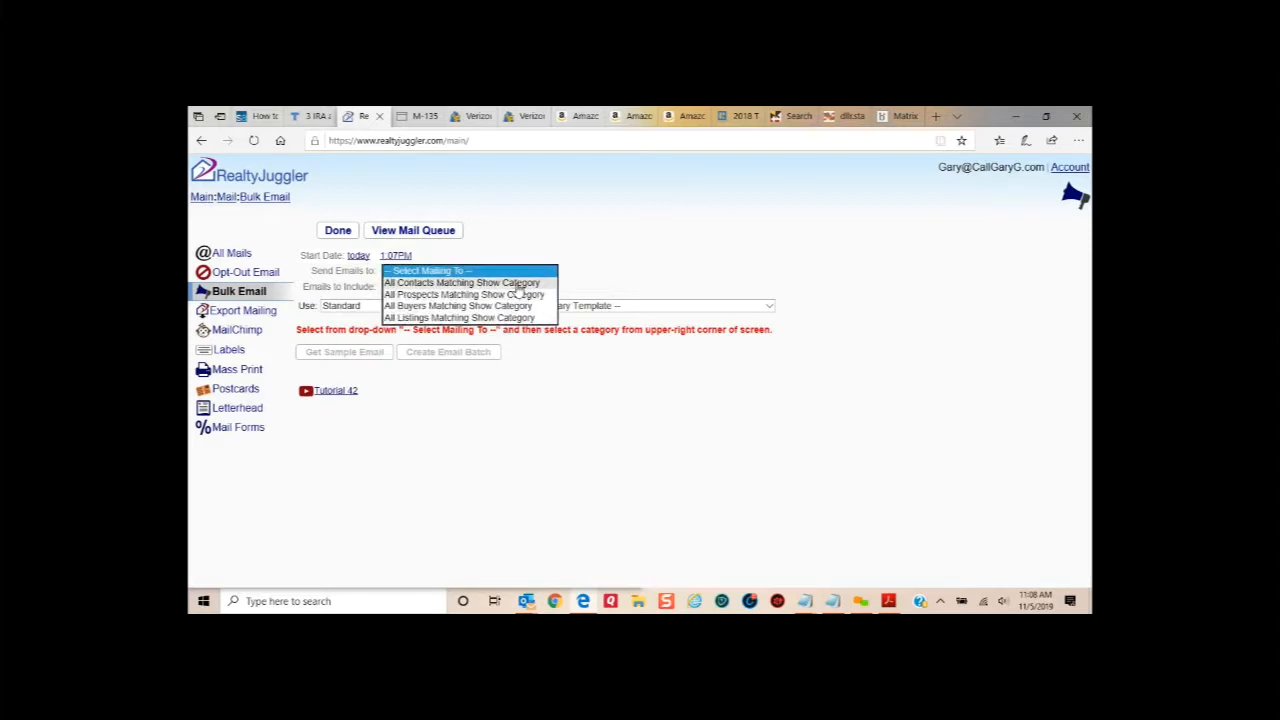
pyautogui.click(518, 284)
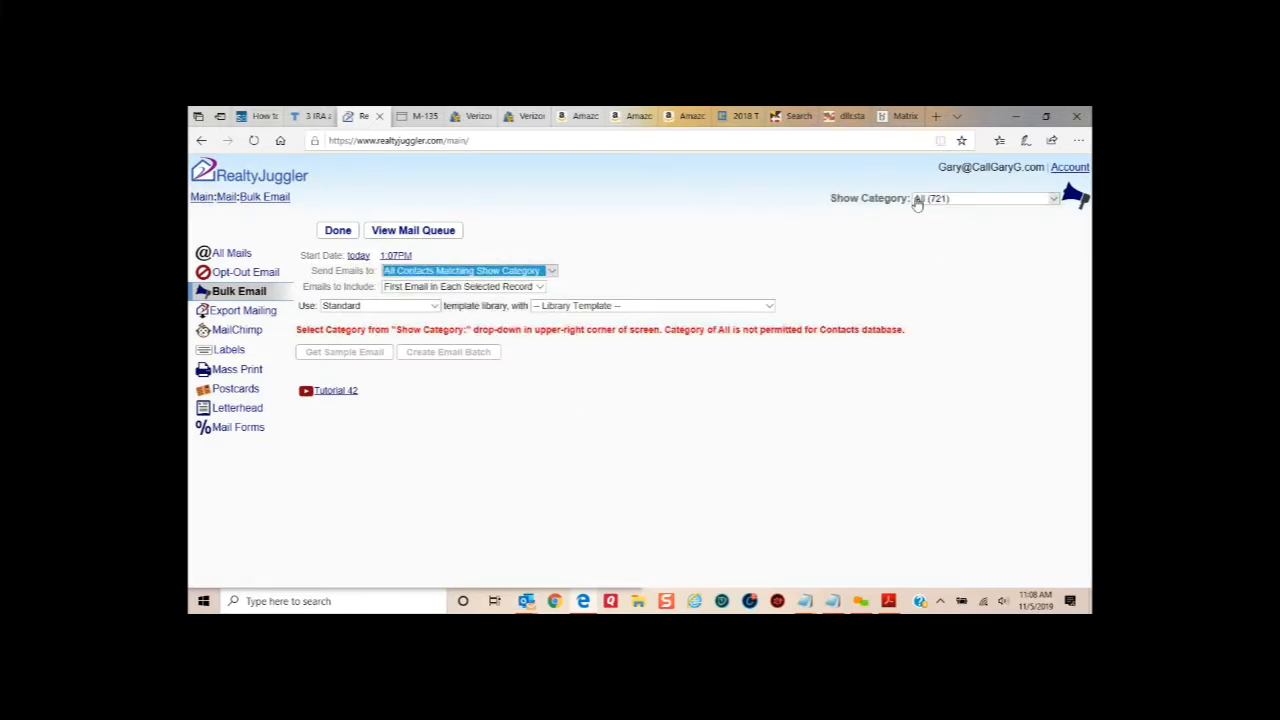
pyautogui.click(1054, 199)
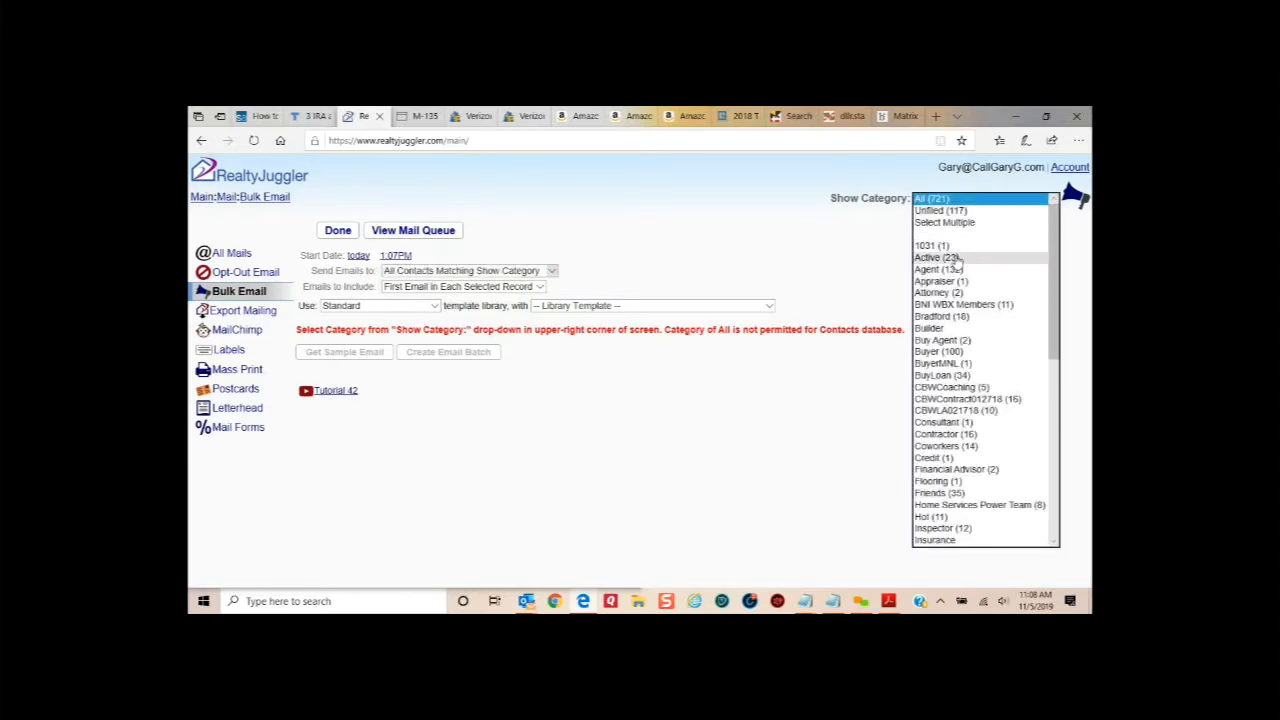
pyautogui.click(944, 316)
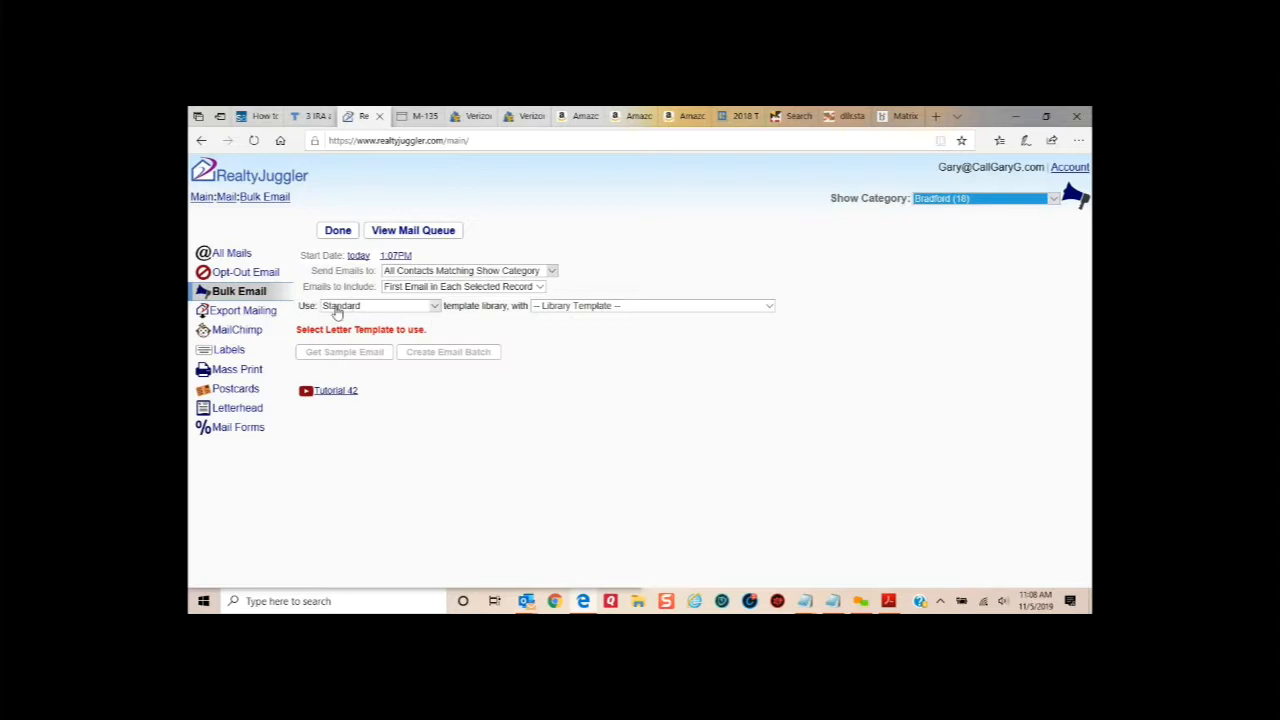
# - Use the "Test June Newsletter" template from the Custom template library for the bulk email
pyautogui.click(436, 310)
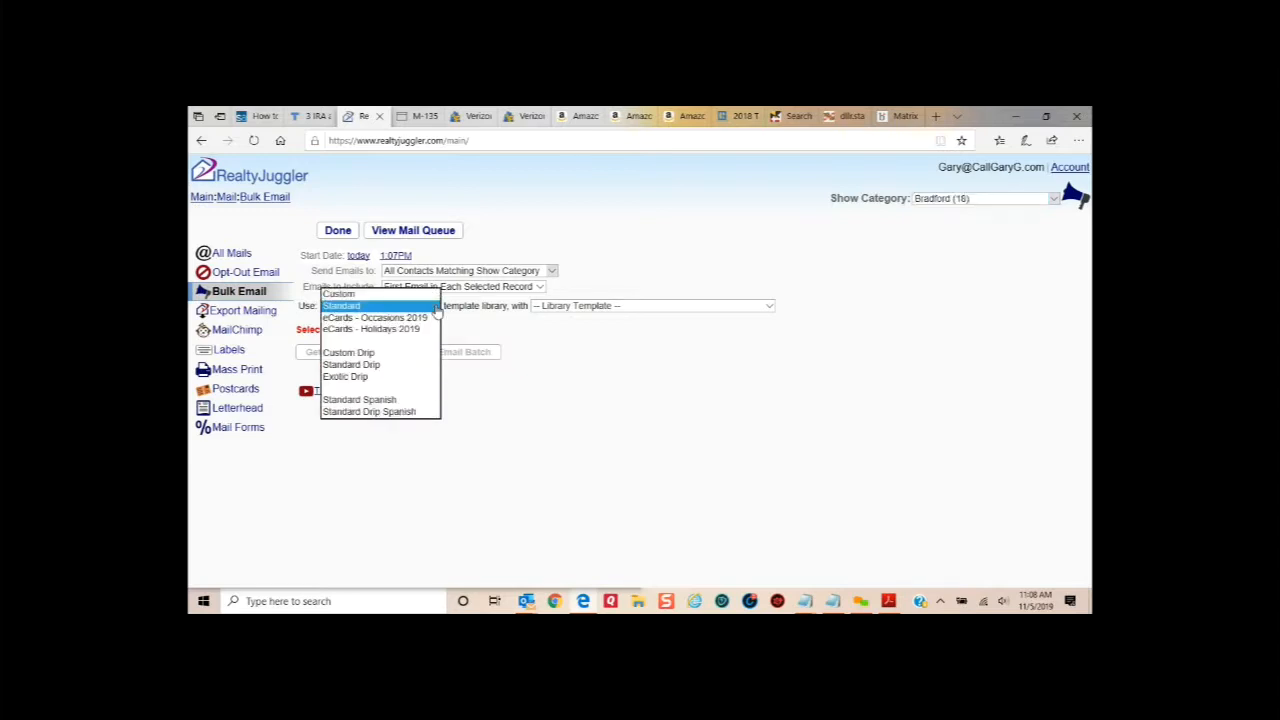
pyautogui.click(358, 294)
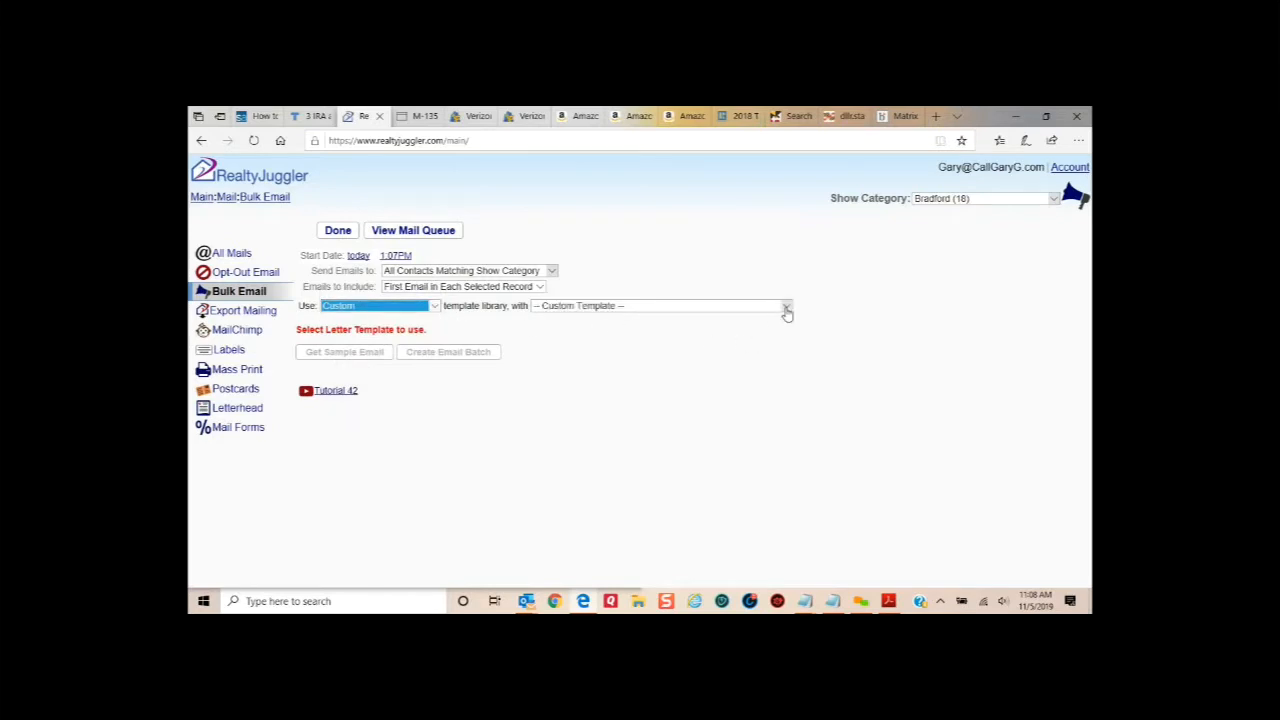
pyautogui.click(787, 309)
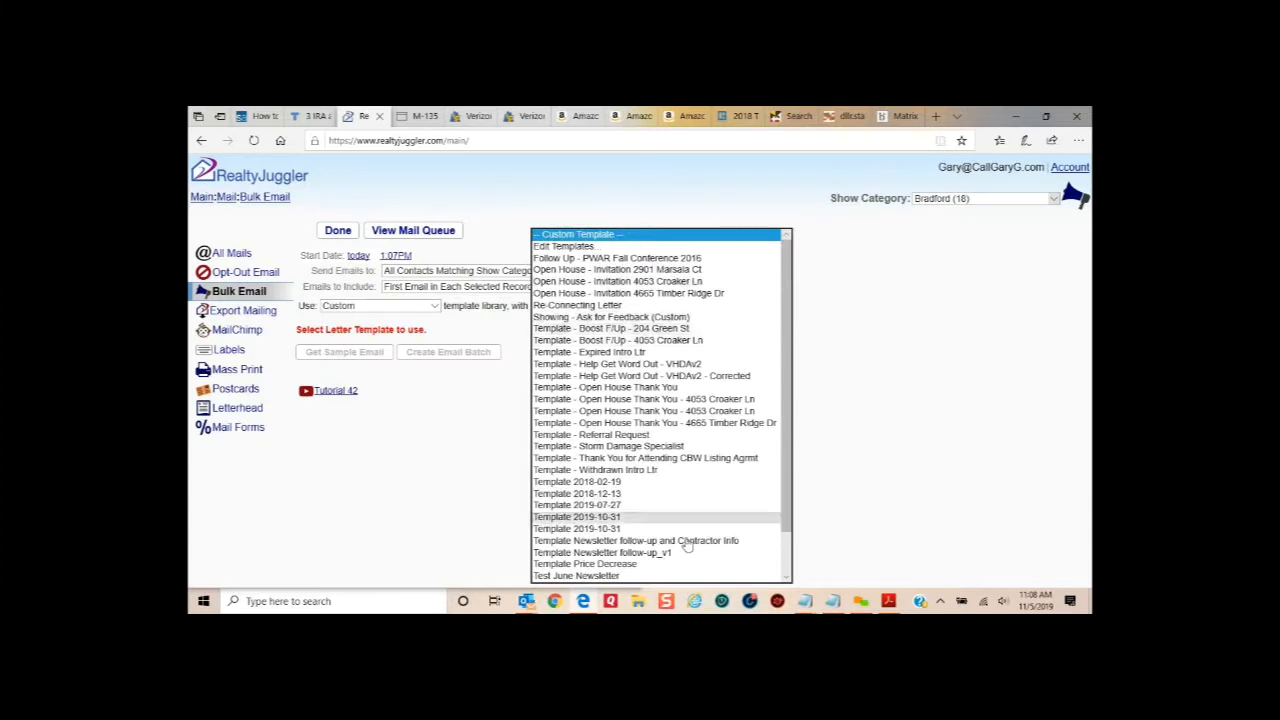
pyautogui.click(610, 577)
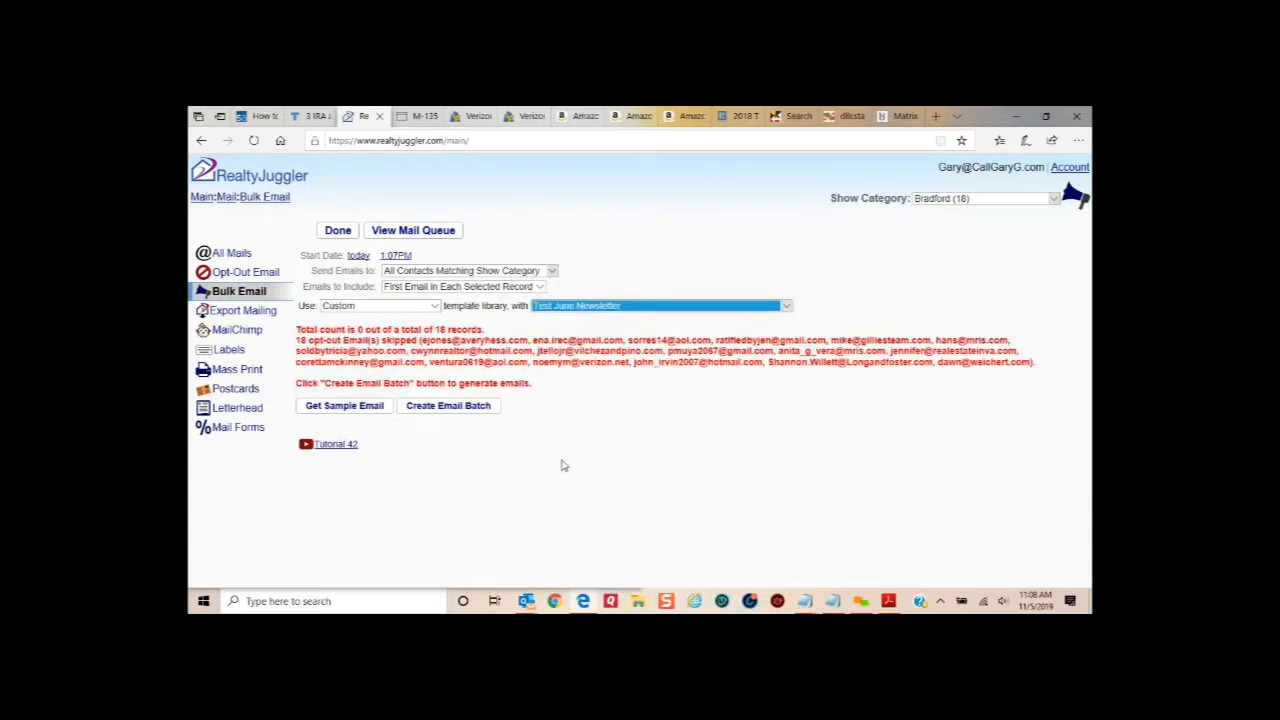
# - Change the recipient category to CBWCoaching, check the recipient count, and create the email batch
pyautogui.click(1056, 201)
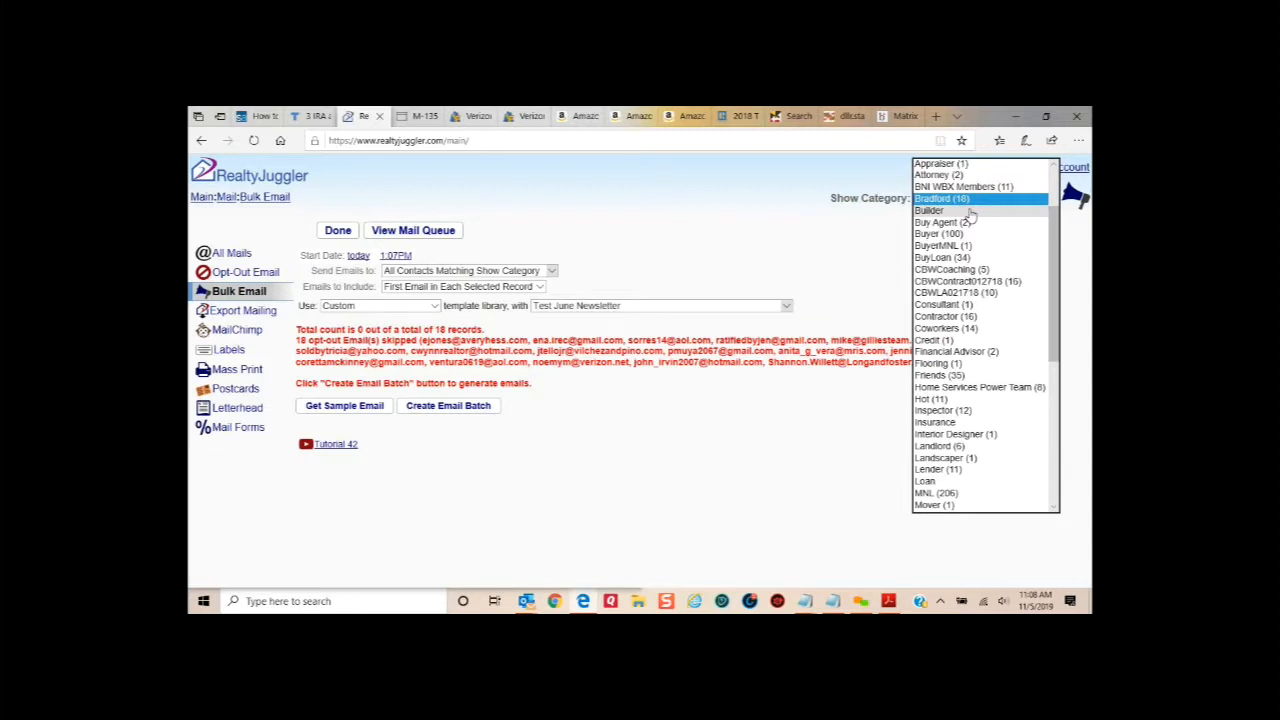
pyautogui.click(958, 270)
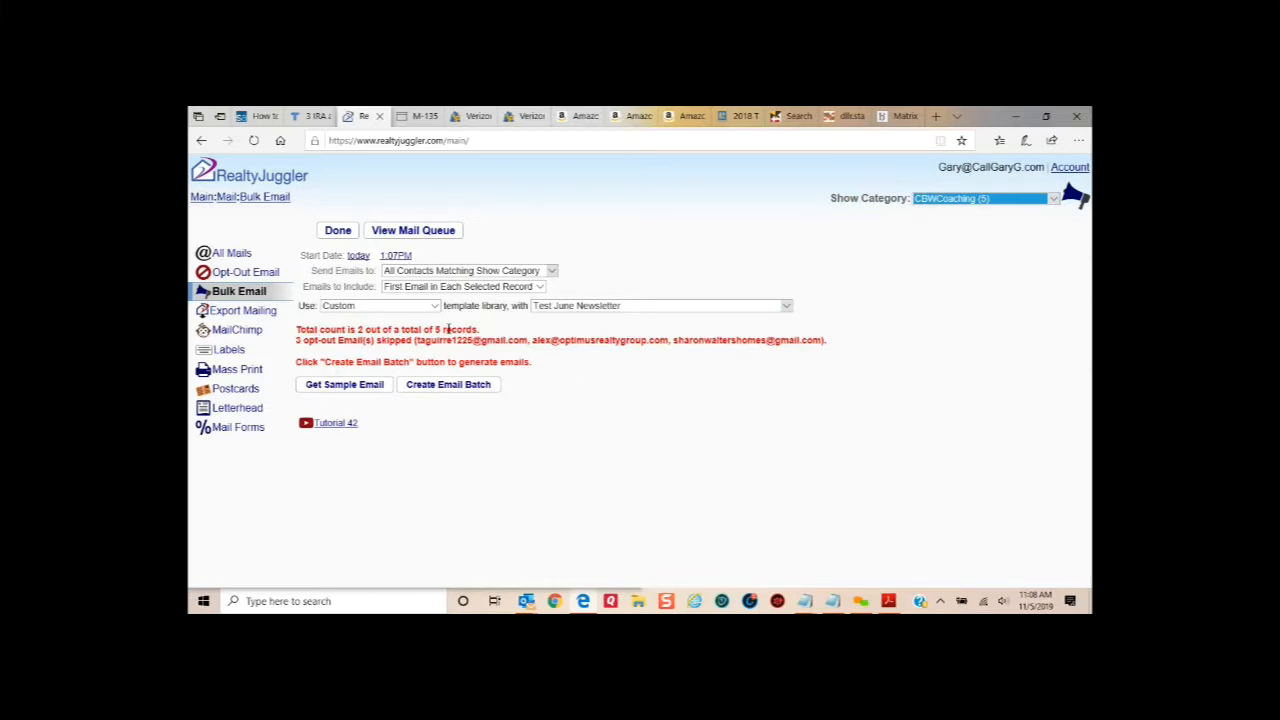
pyautogui.moveTo(373, 330); pyautogui.dragTo(320, 330)
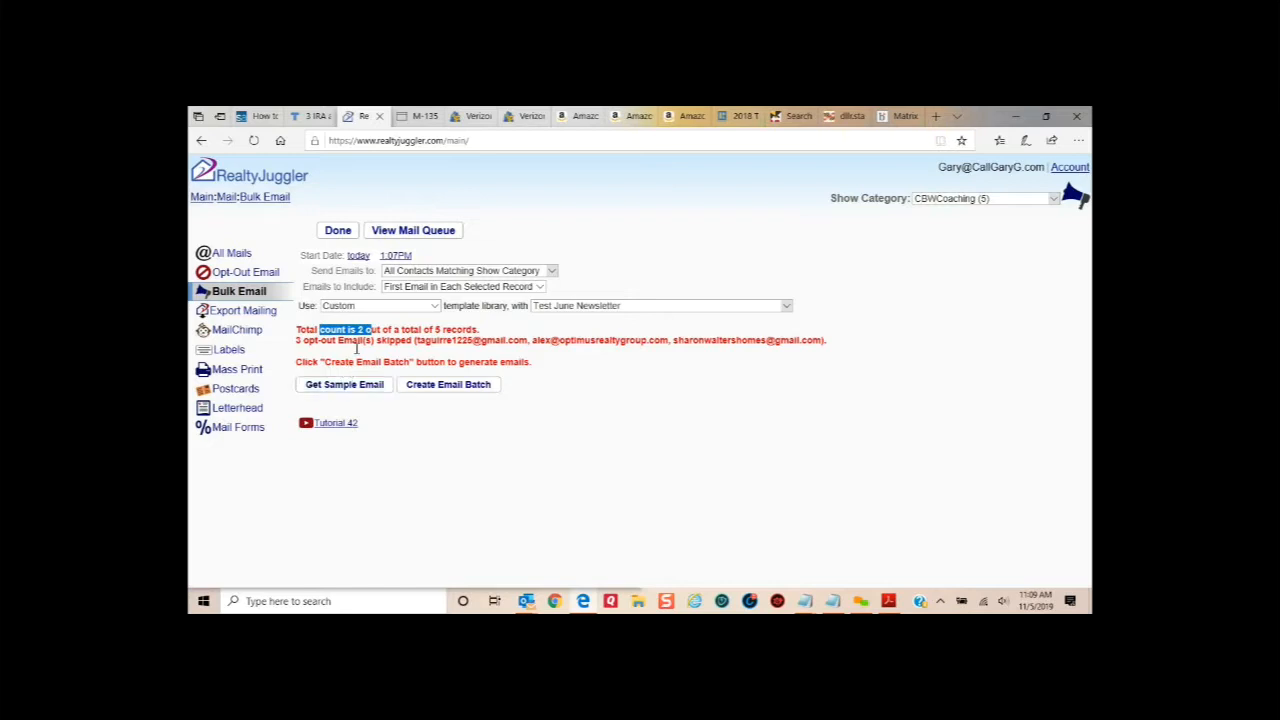
pyautogui.click(443, 387)
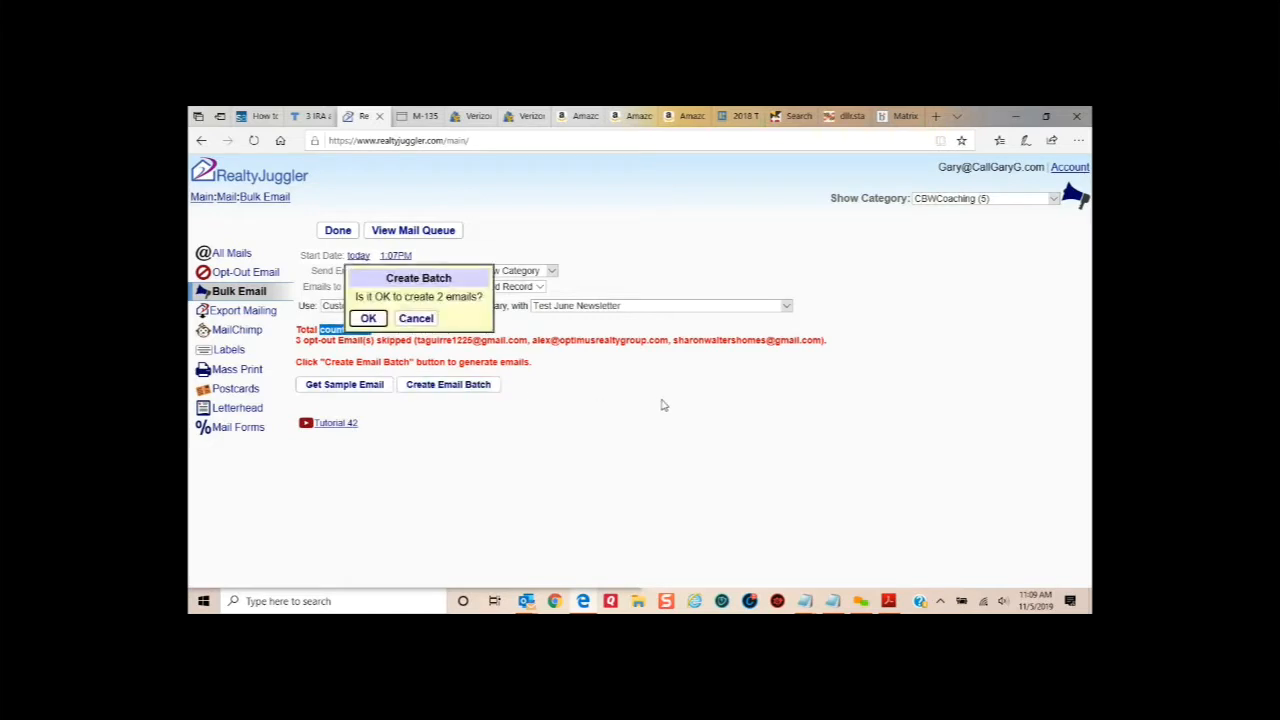
pyautogui.press('Return')
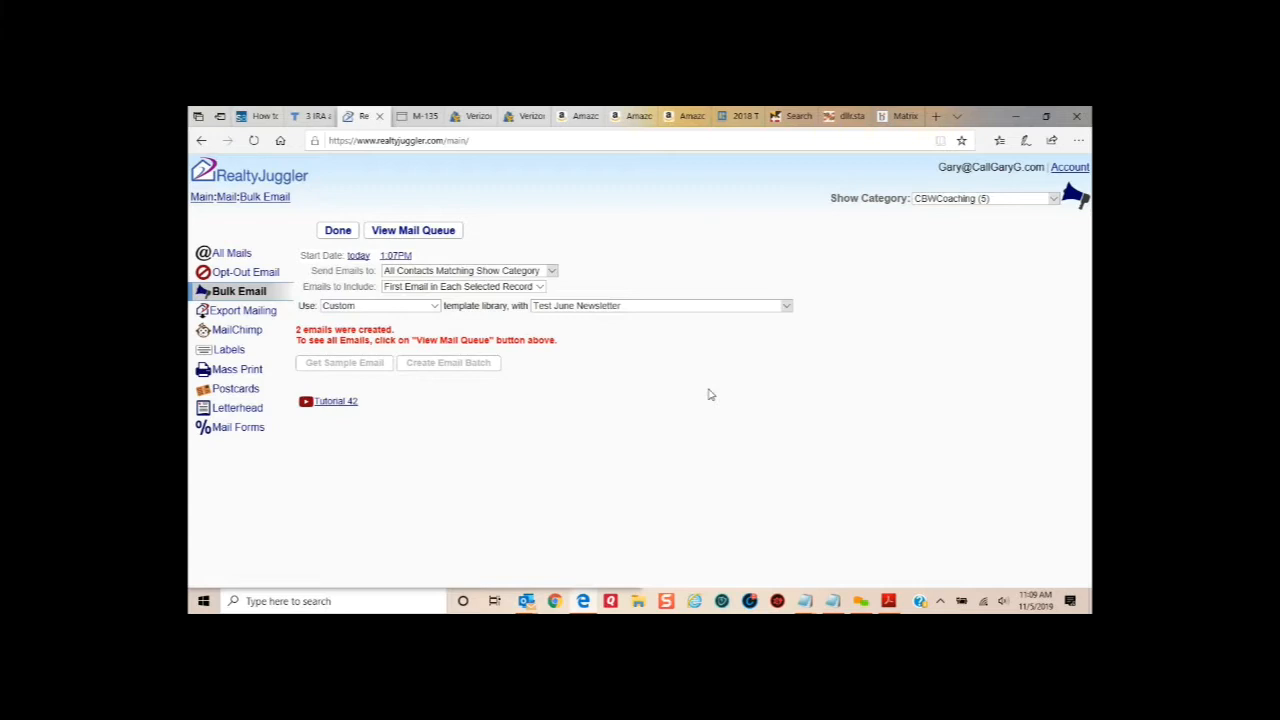
# - View the mail queue and find the "Test June Newsletter" emails among the pending mails
pyautogui.click(404, 231)
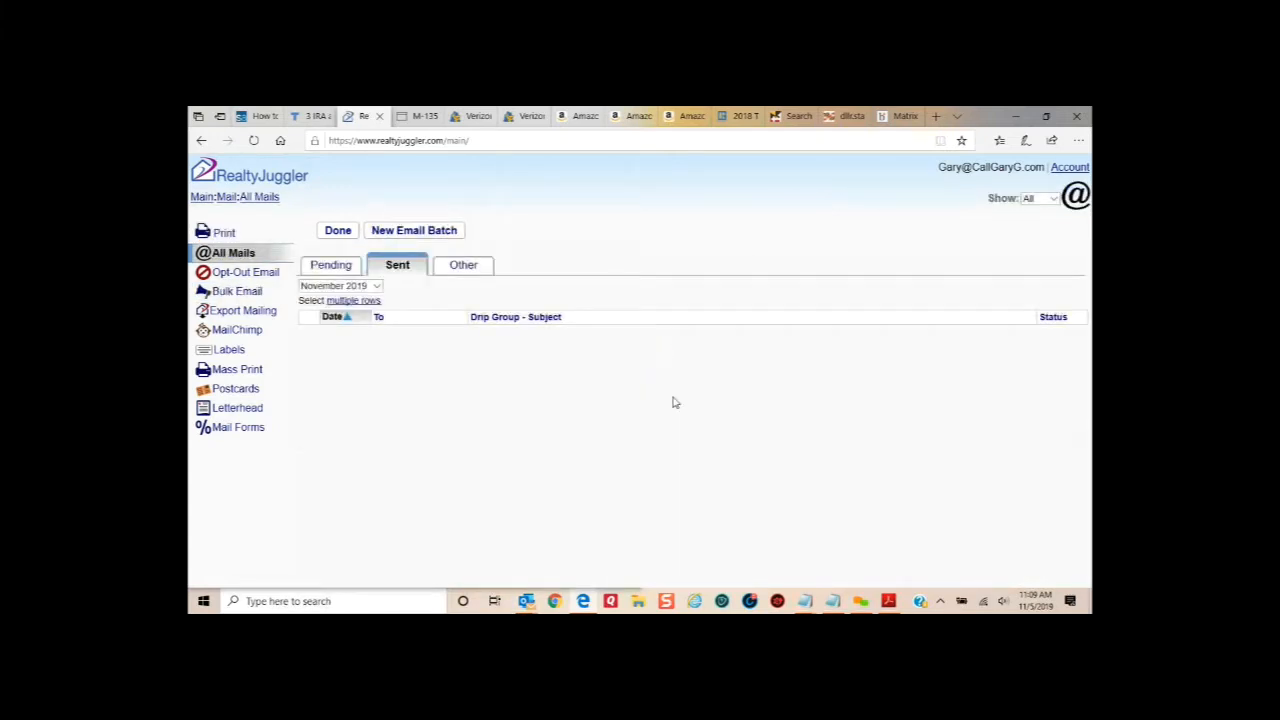
pyautogui.click(330, 266)
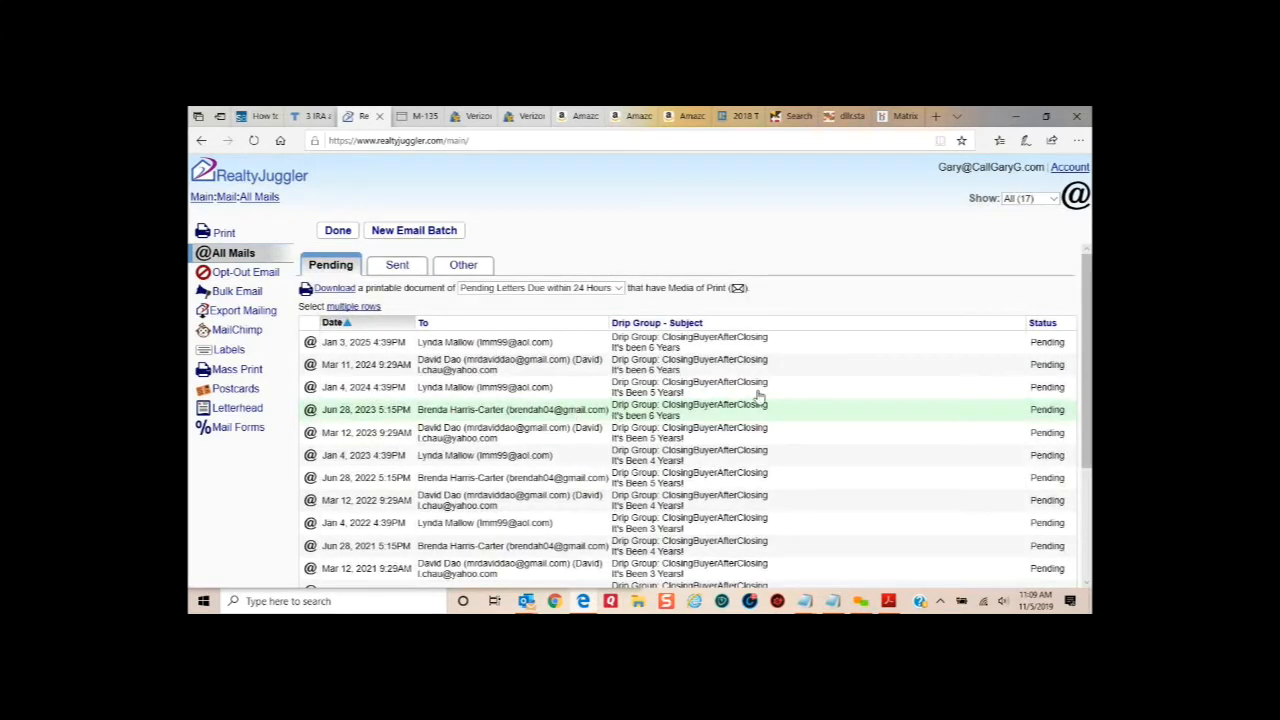
pyautogui.scroll(-5, 758, 397)
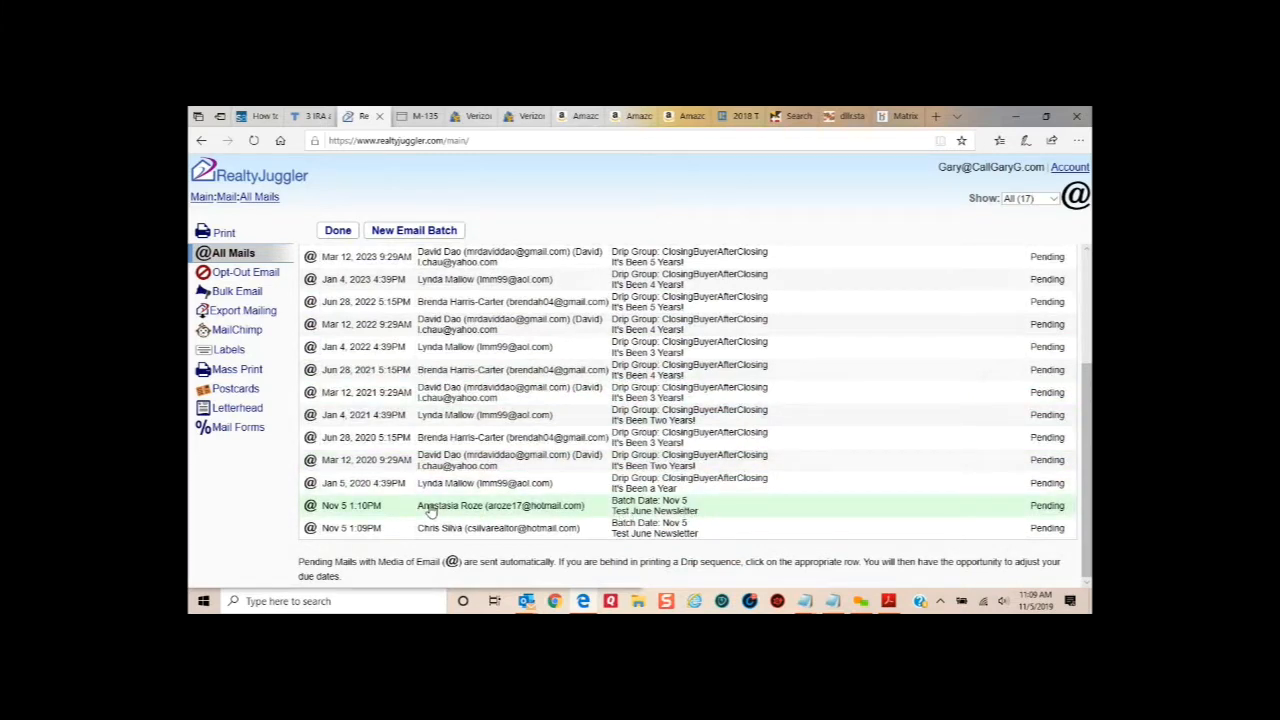
# - Open the pending "Test June Newsletter" email scheduled for Nov 5 1:10PM and review its full message body
pyautogui.click(460, 510)
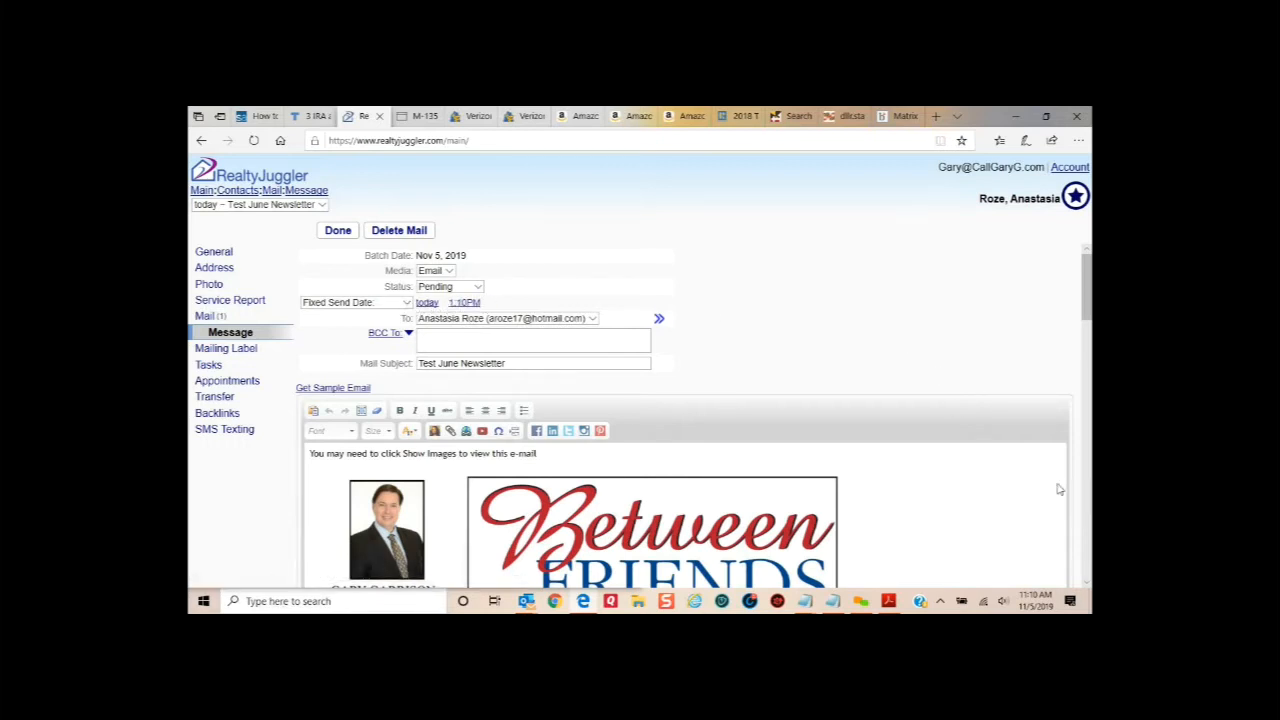
pyautogui.scroll(-6, 1040, 494)
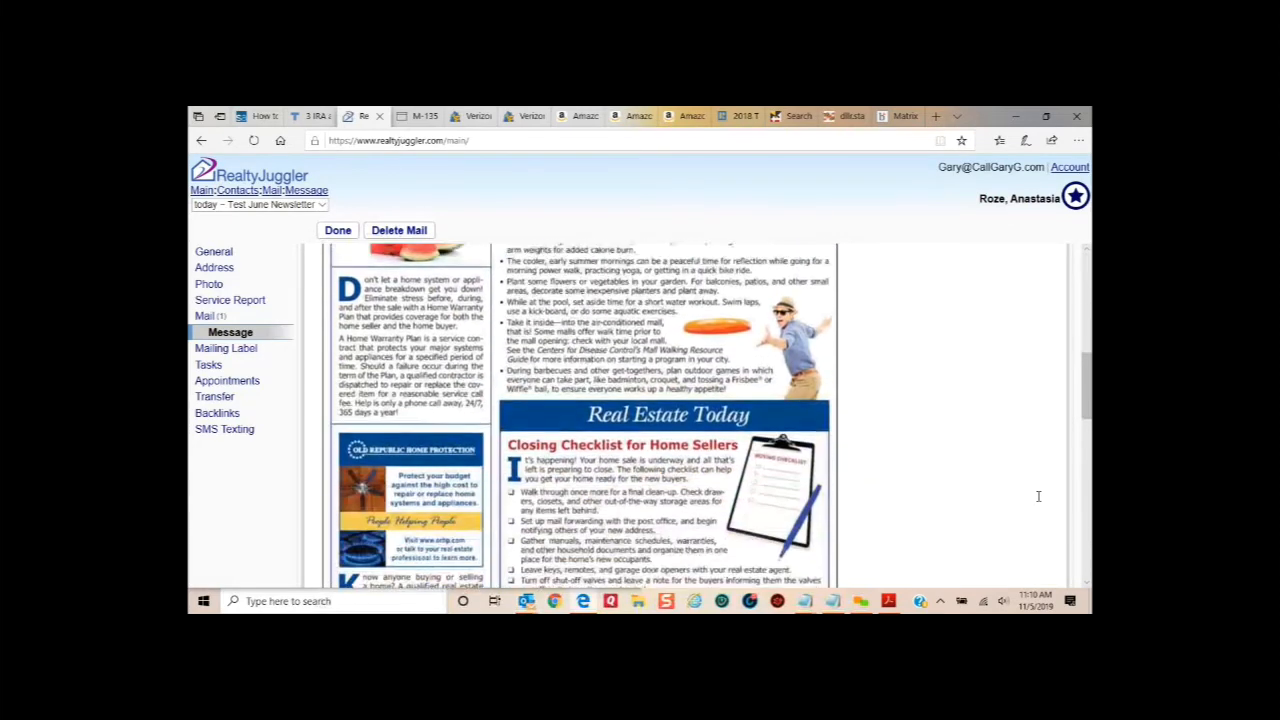
pyautogui.scroll(-8, 1038, 496)
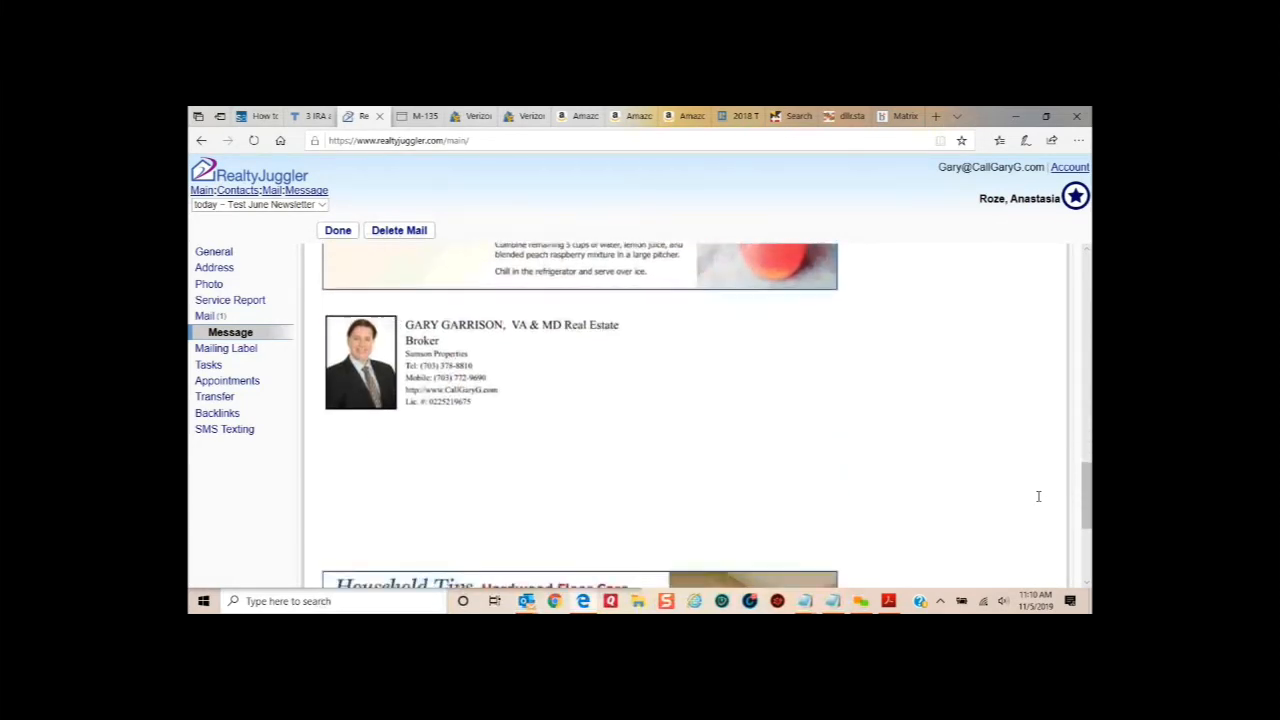
pyautogui.scroll(-5, 1038, 496)
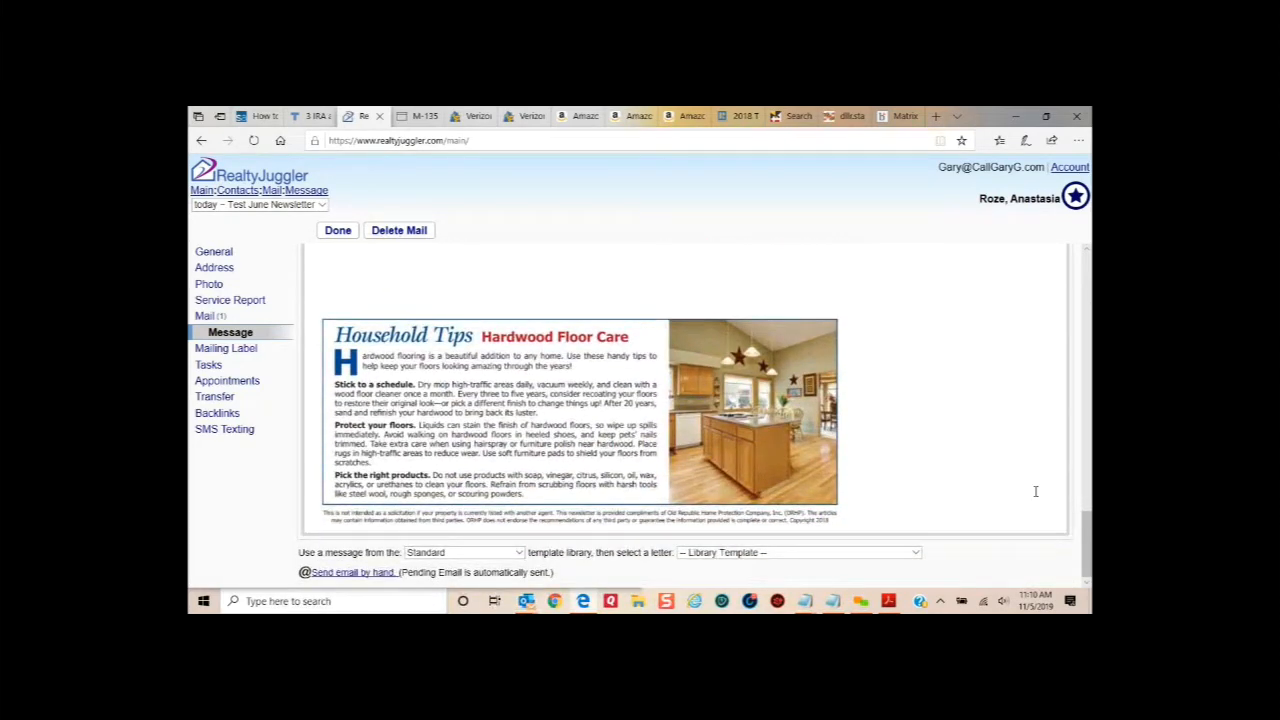
pyautogui.scroll(5, 1030, 484)
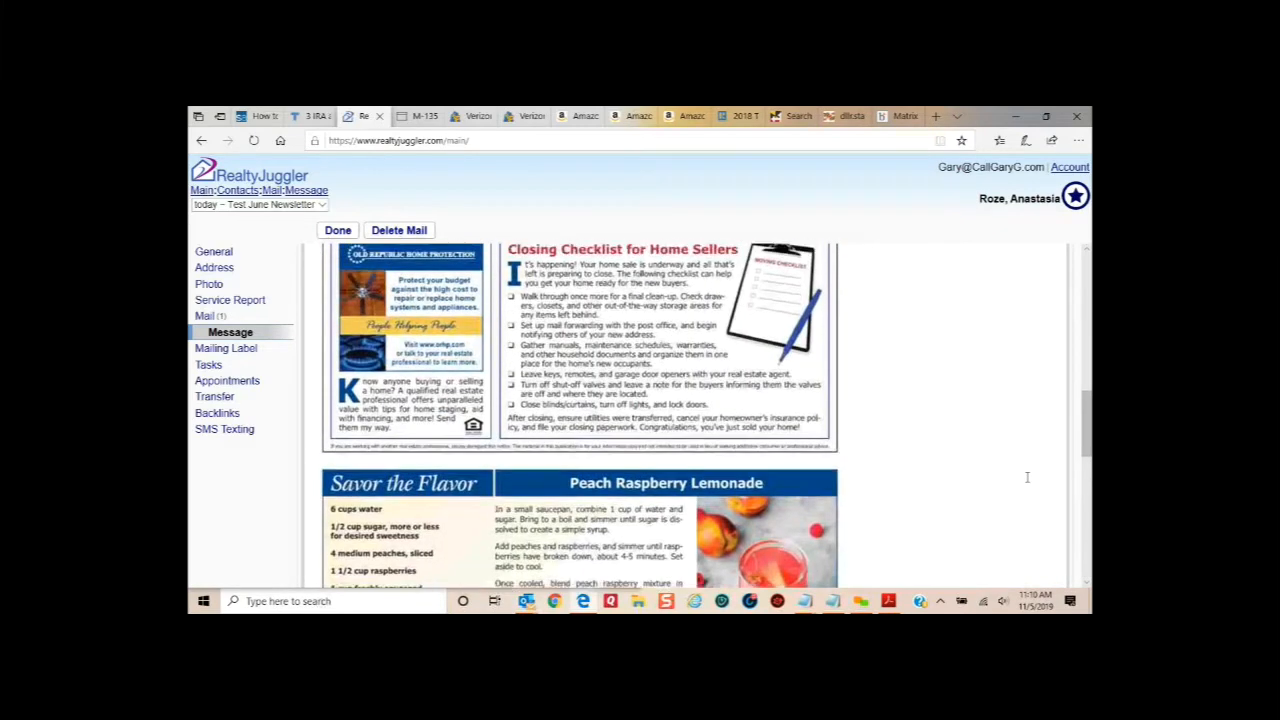
pyautogui.scroll(8, 1027, 478)
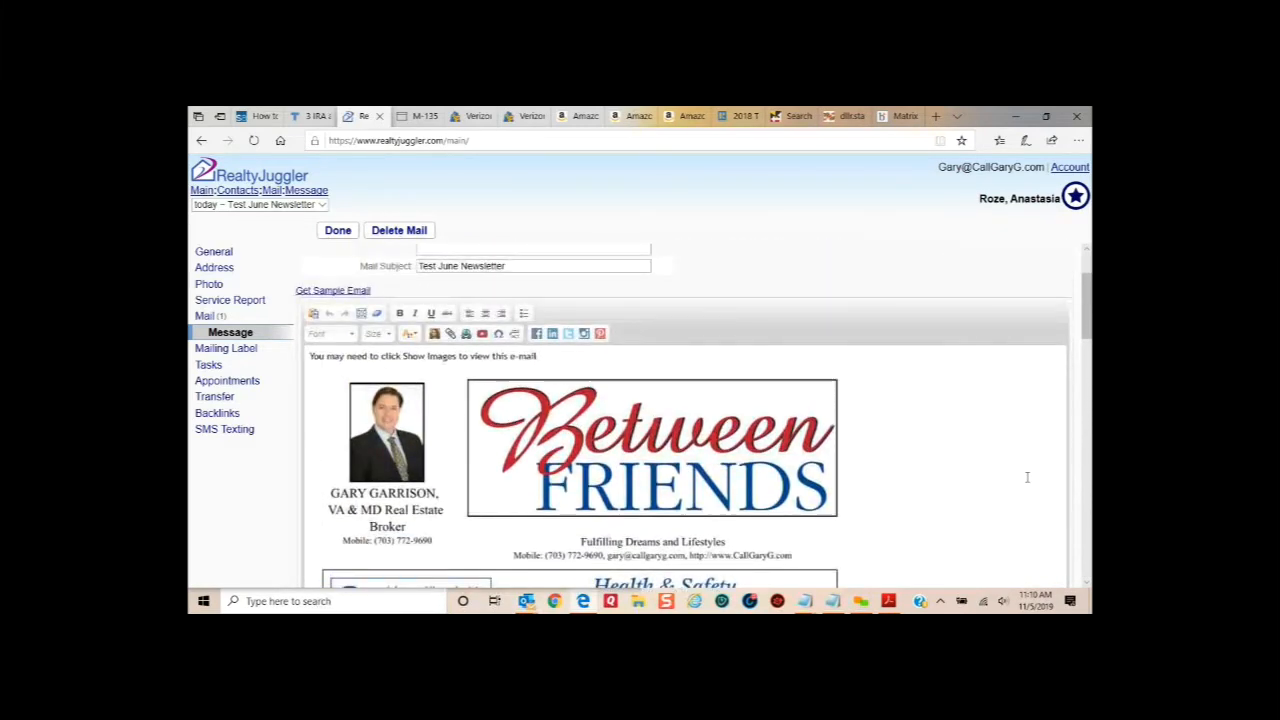
pyautogui.scroll(2, 1027, 478)
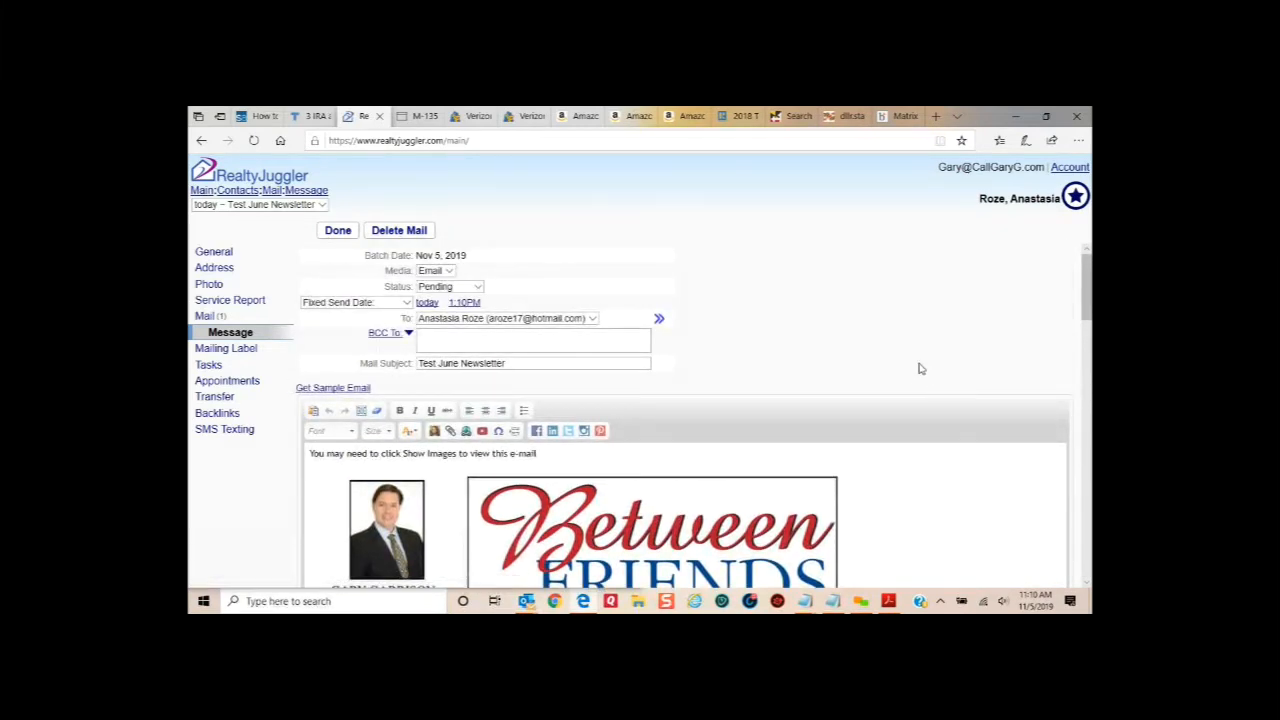
# - Return from the message to the pending mails, check the newsletter entries again, and close the mail list
pyautogui.click(337, 231)
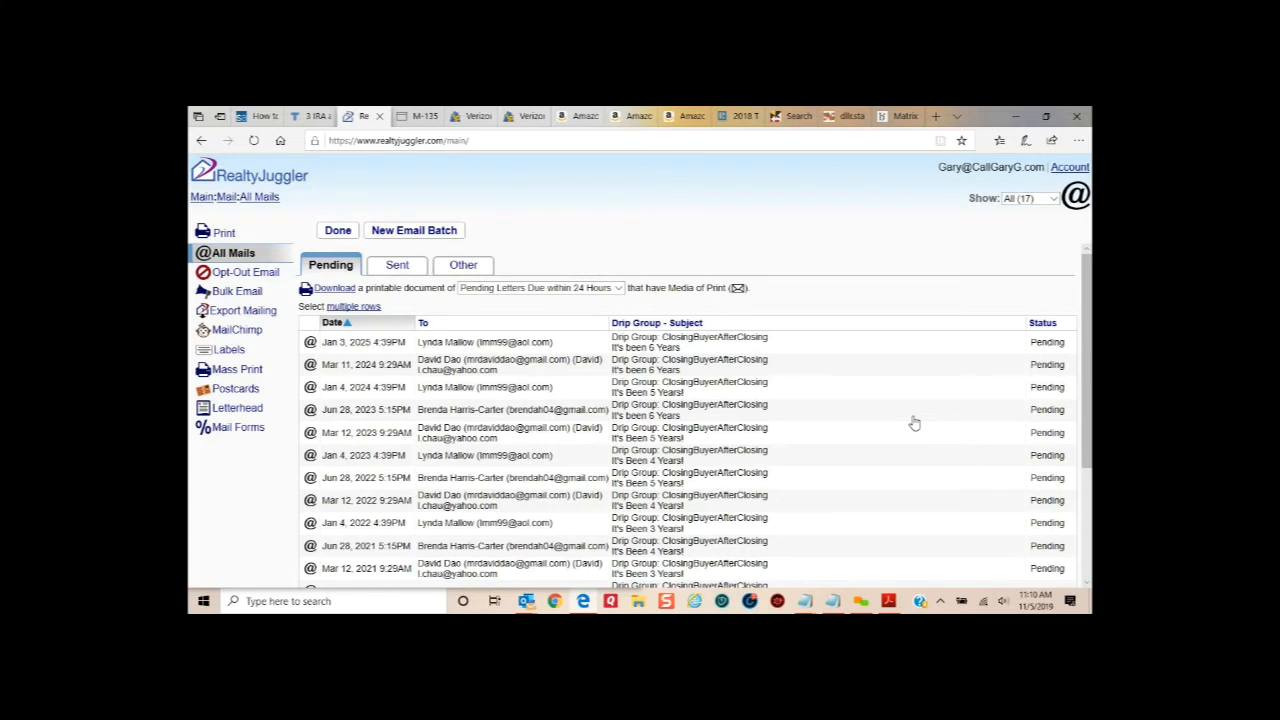
pyautogui.scroll(-3, 913, 423)
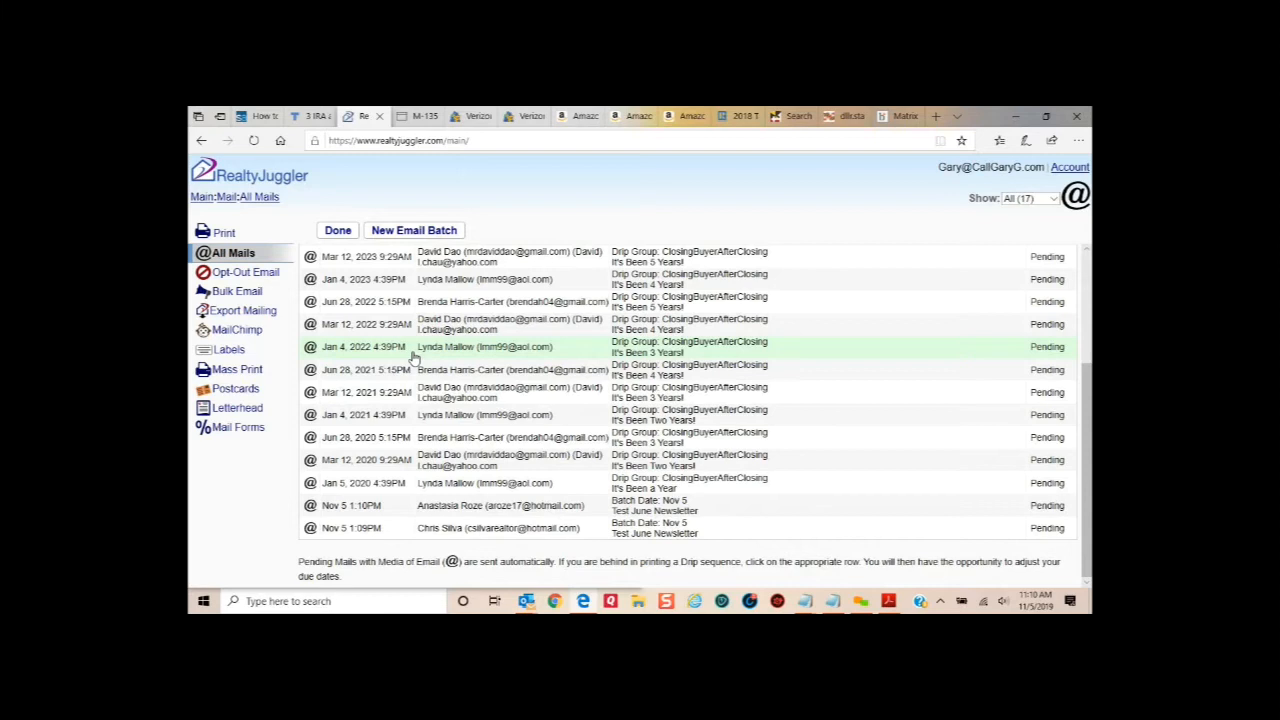
pyautogui.click(338, 230)
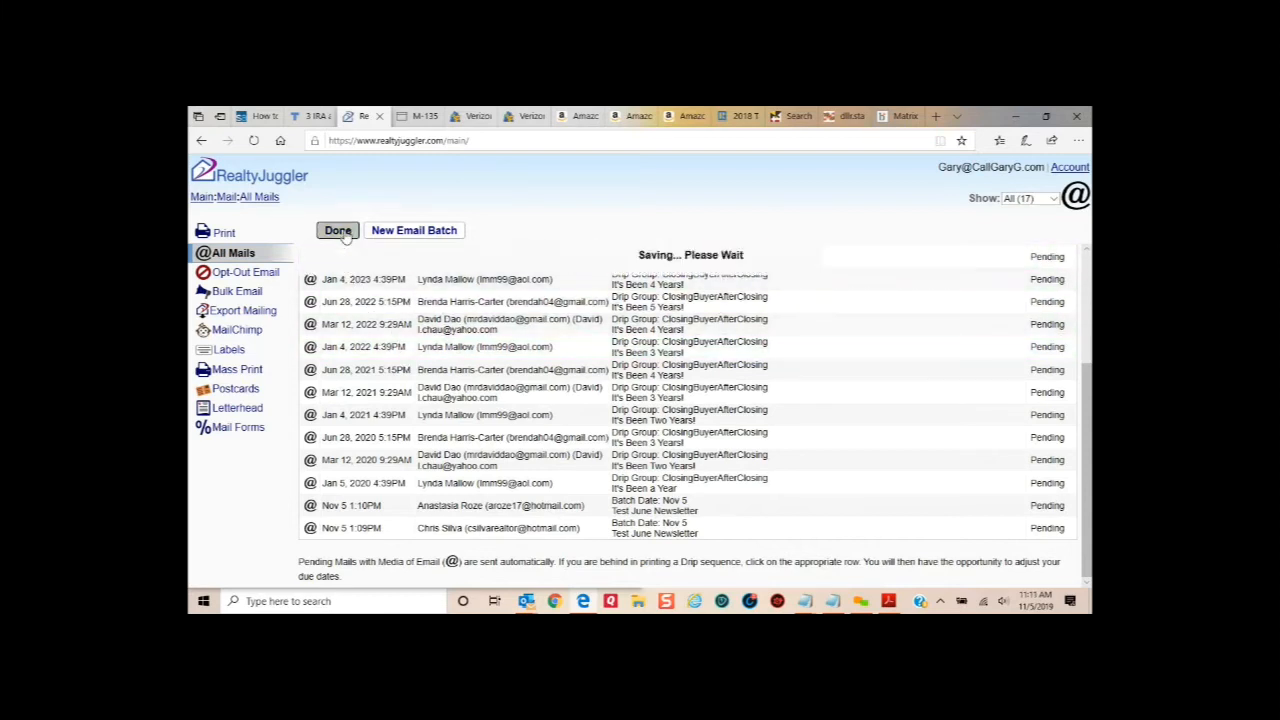